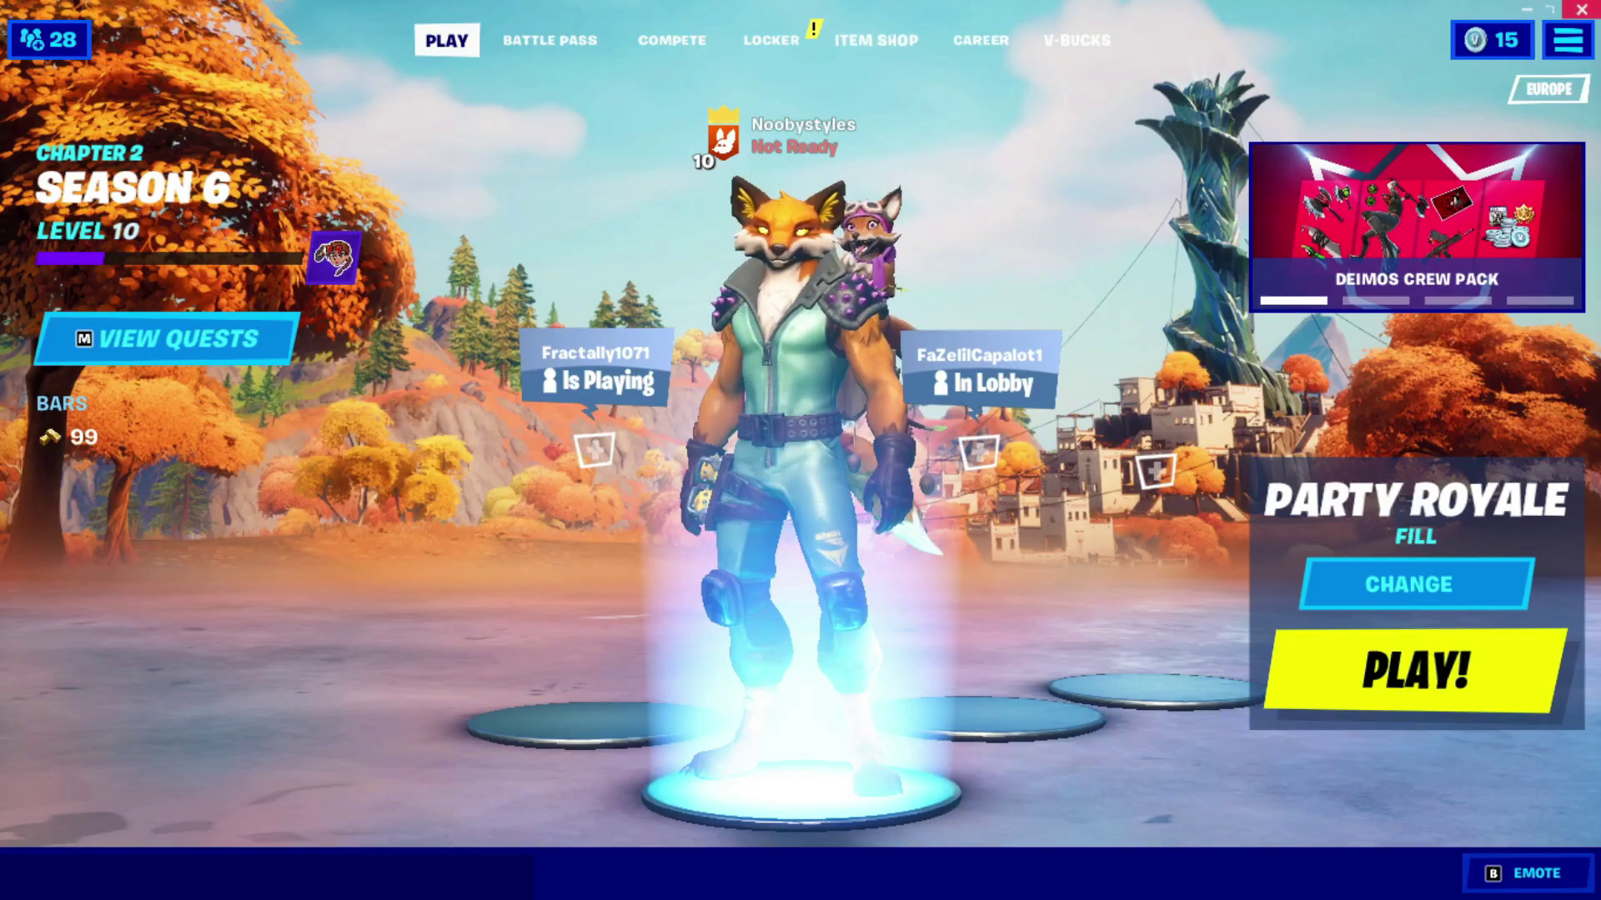
Step: Close the Fortnite game window and confirm quitting to the desktop
click(1581, 8)
click(935, 672)
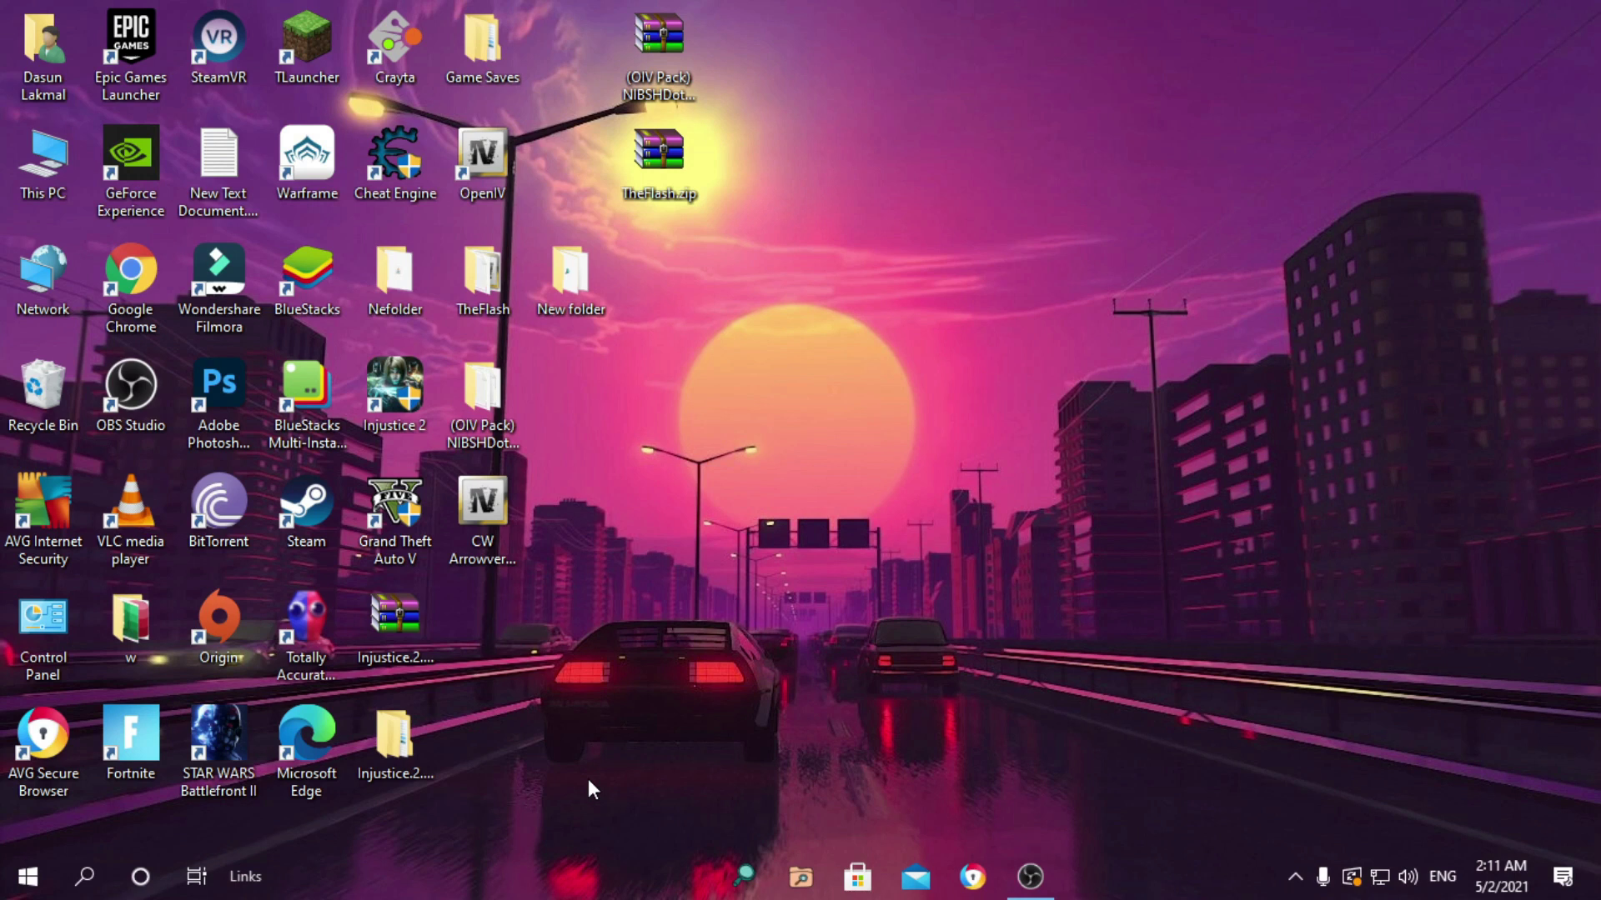
Step: Open the roaming application data folder by running %appdata% from the Run dialog
key(super+r)
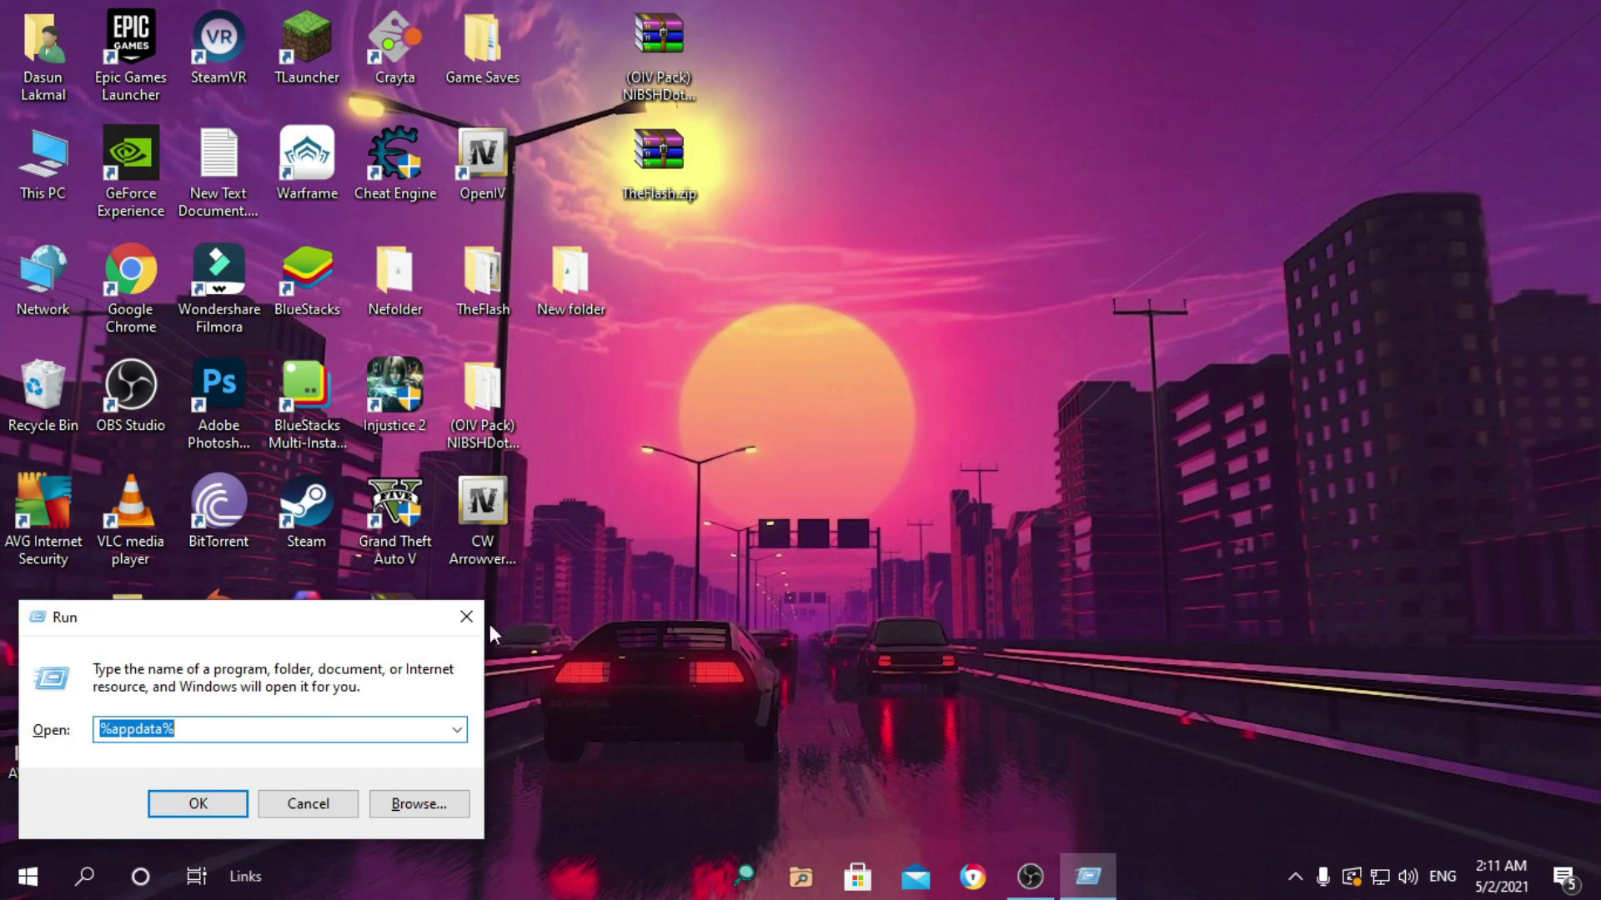
key(Return)
click(84, 876)
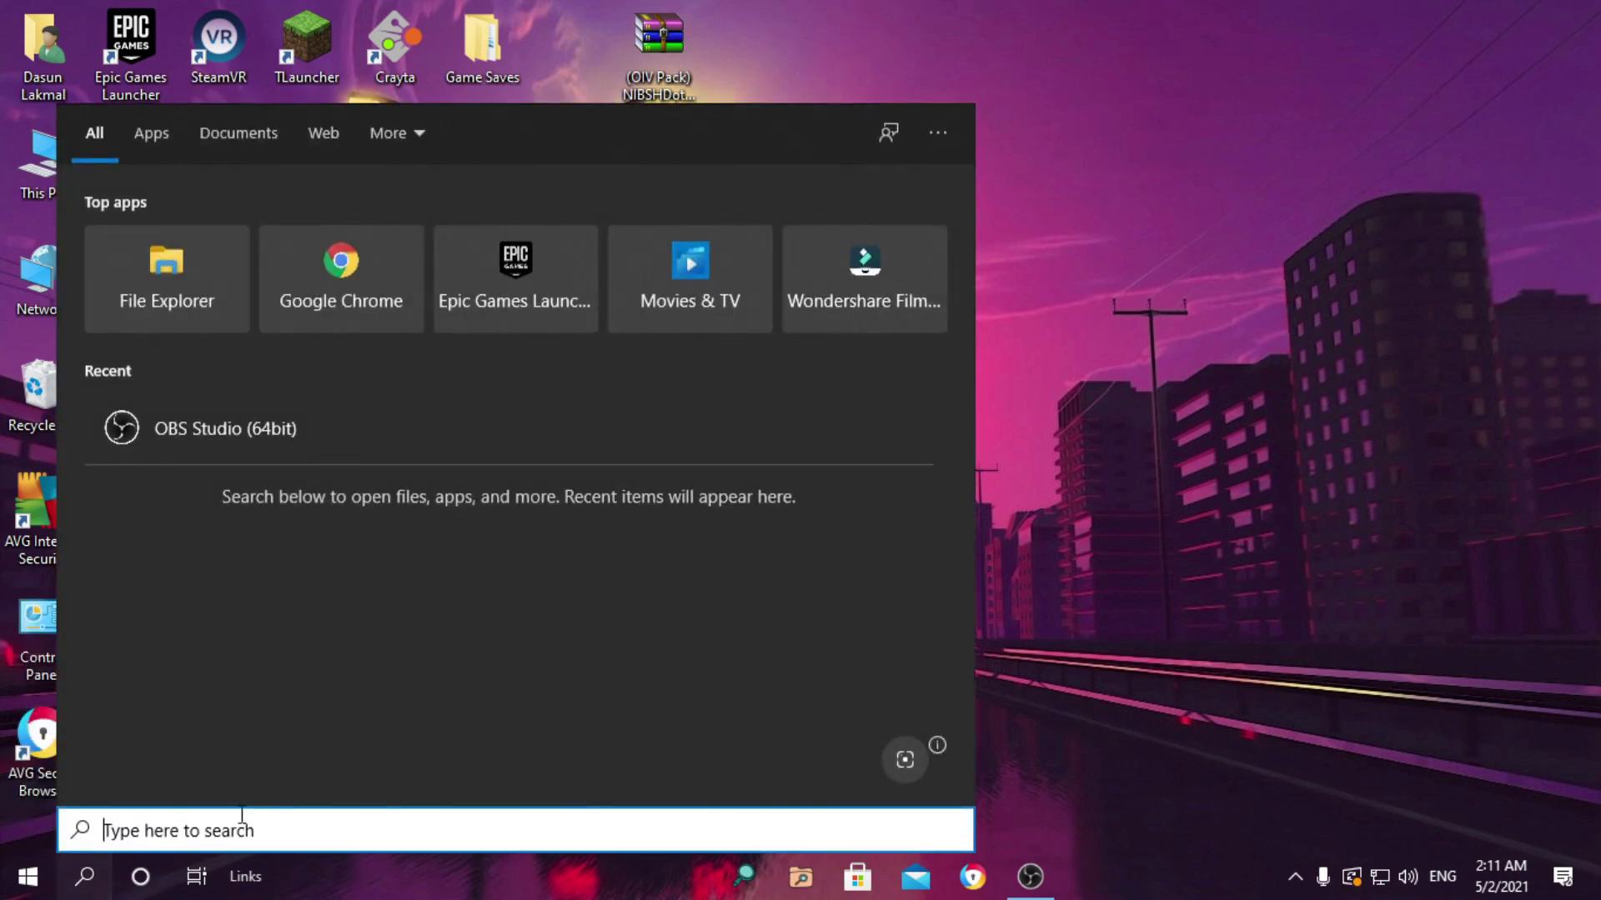
text(run)
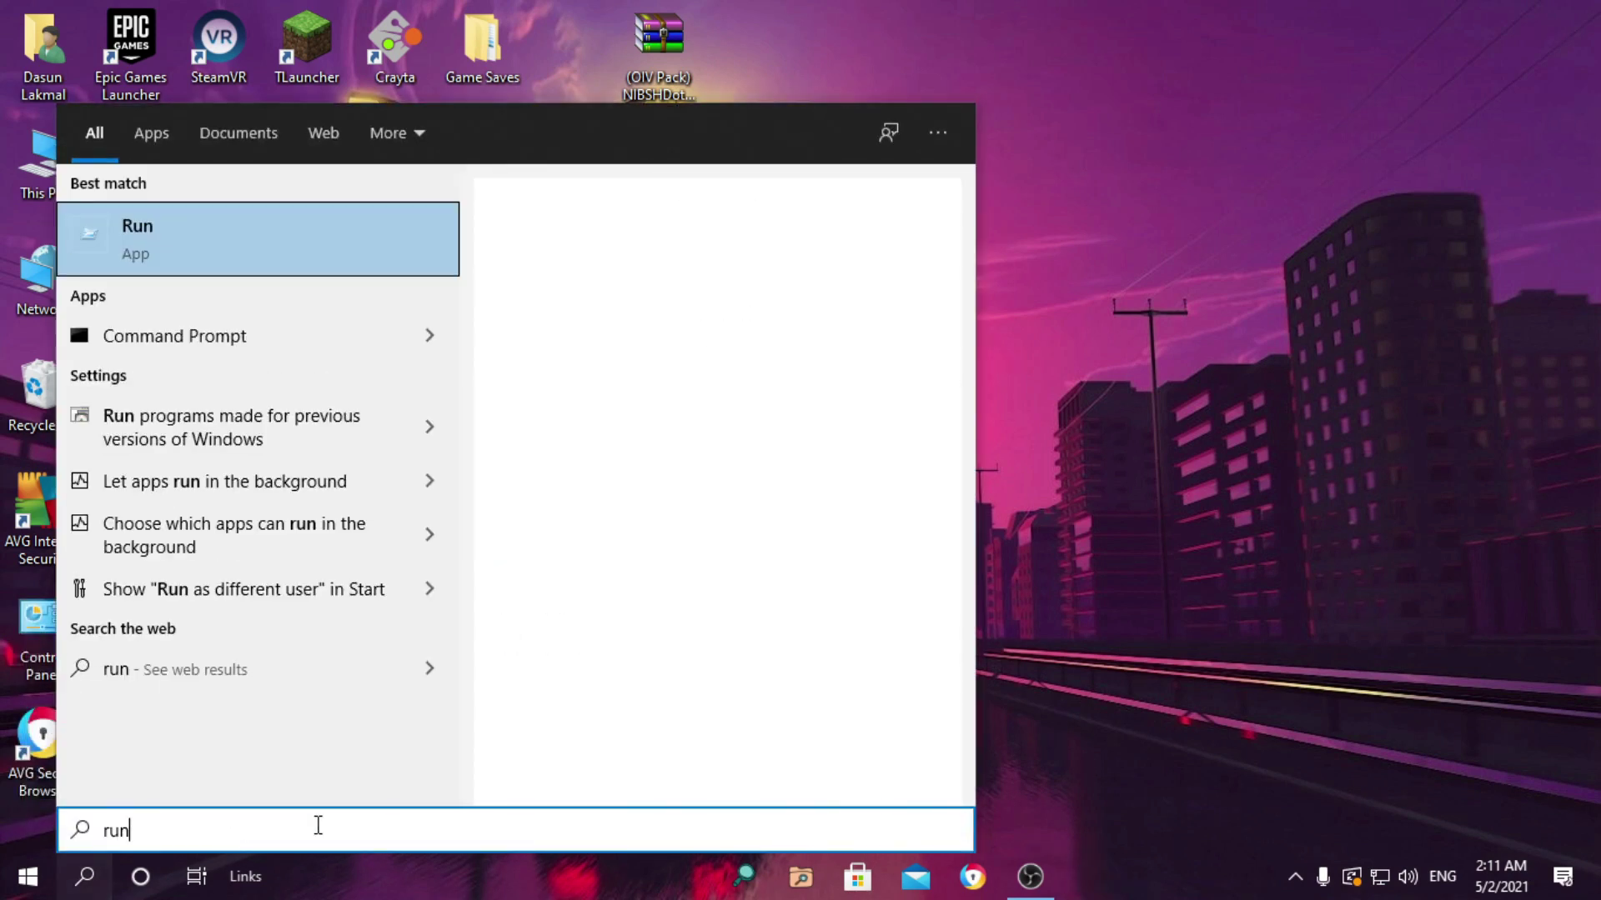
click(237, 242)
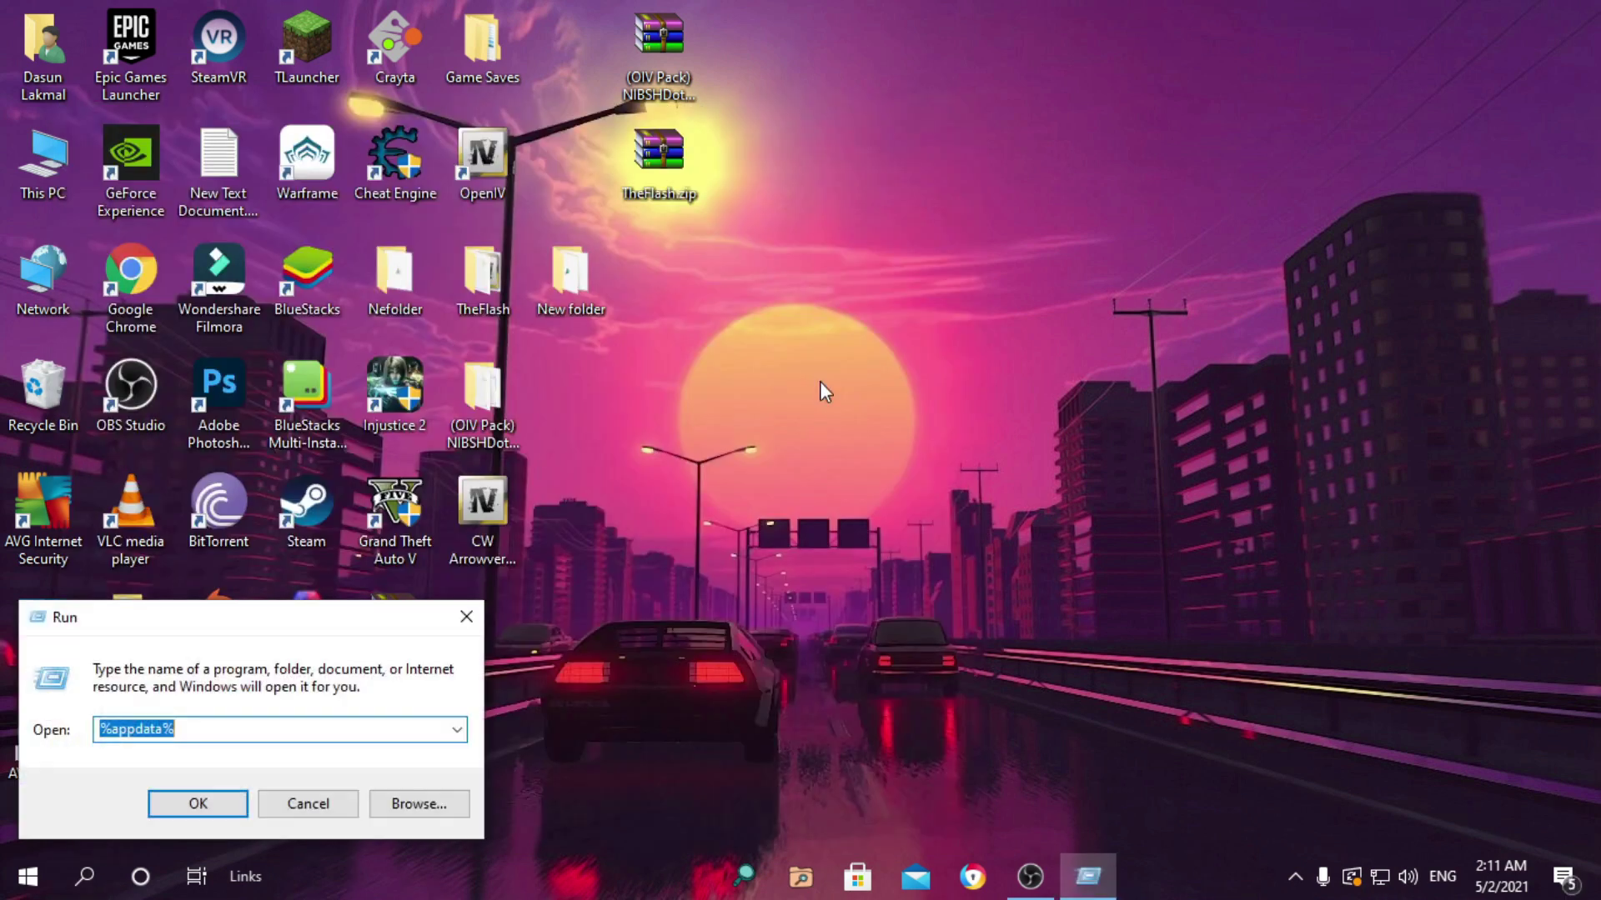
click(248, 732)
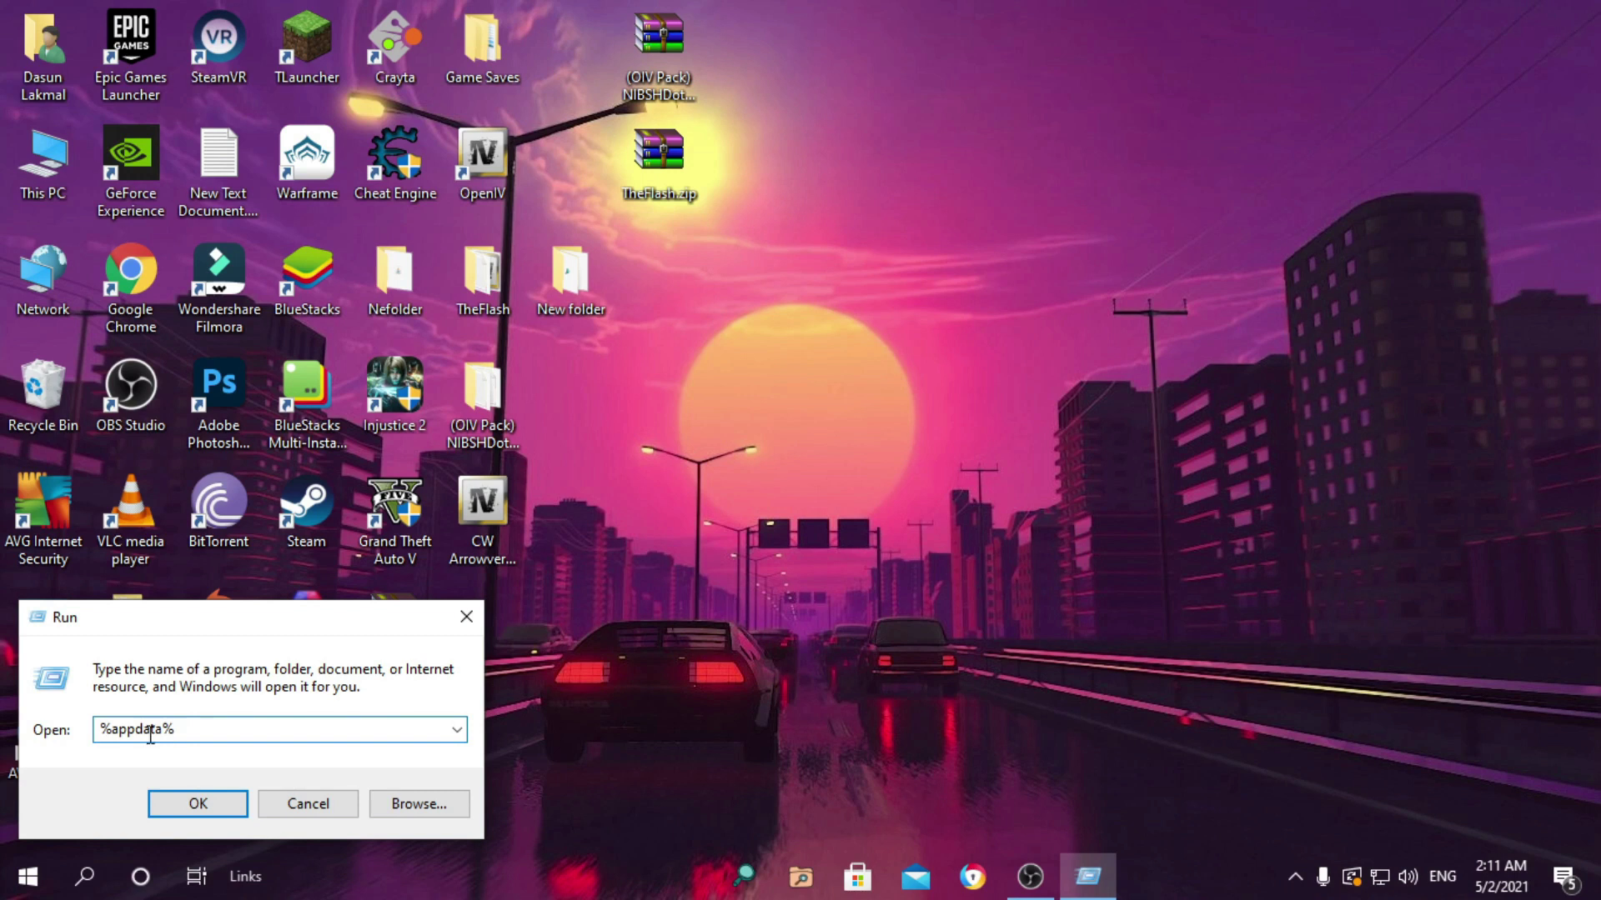
click(198, 803)
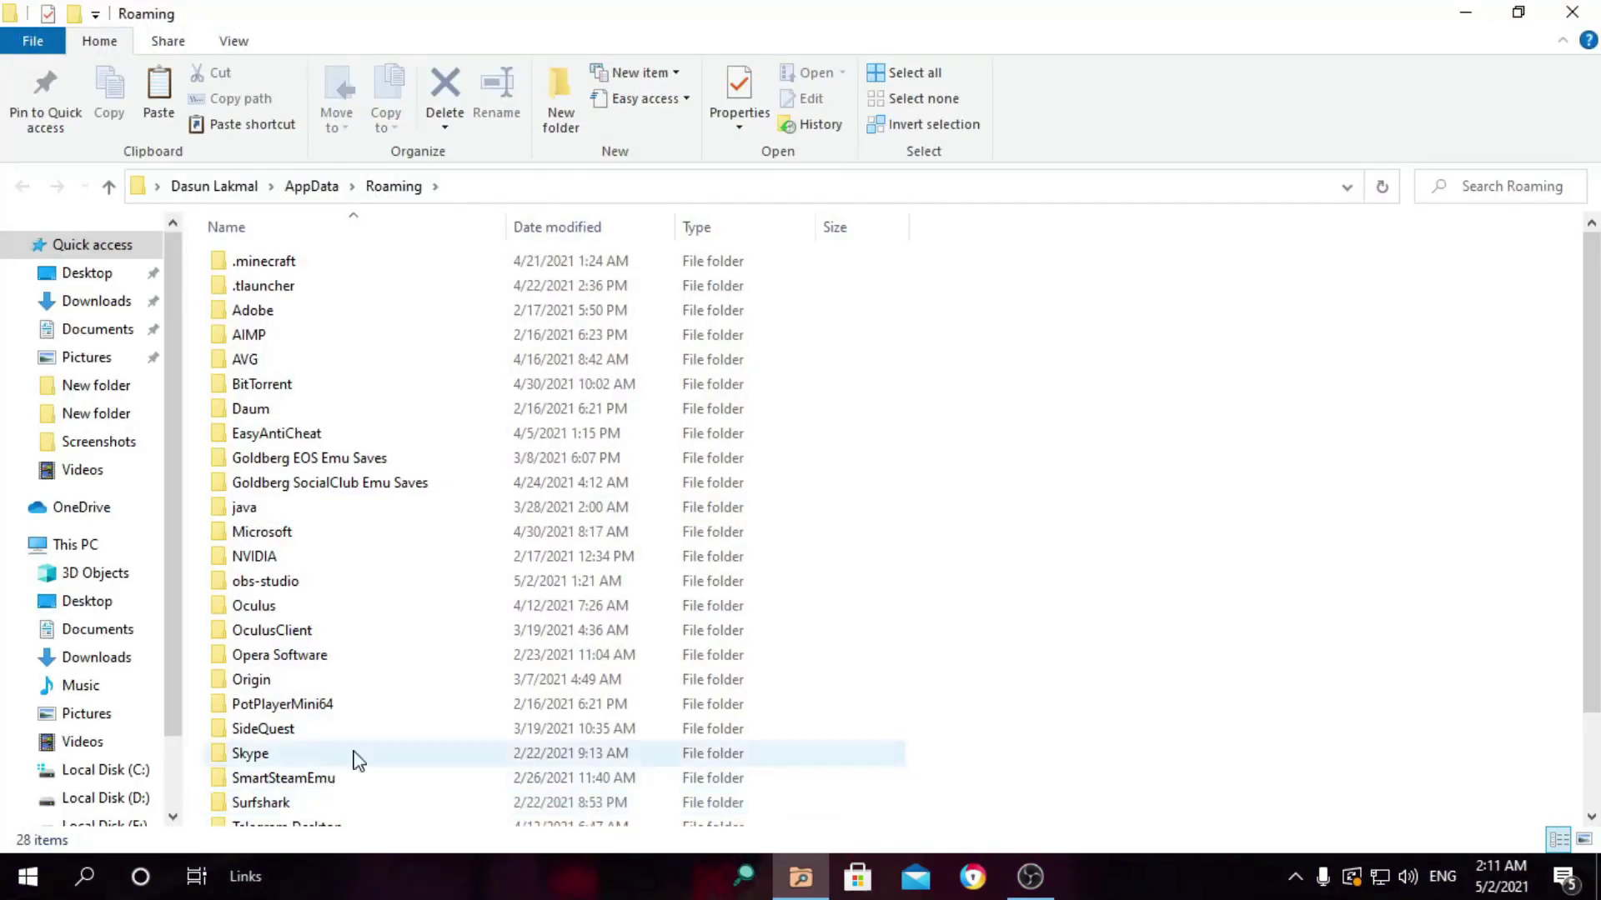
Step: Go up to the AppData folder and open its Local subfolder
scroll(335, 417, down, 1)
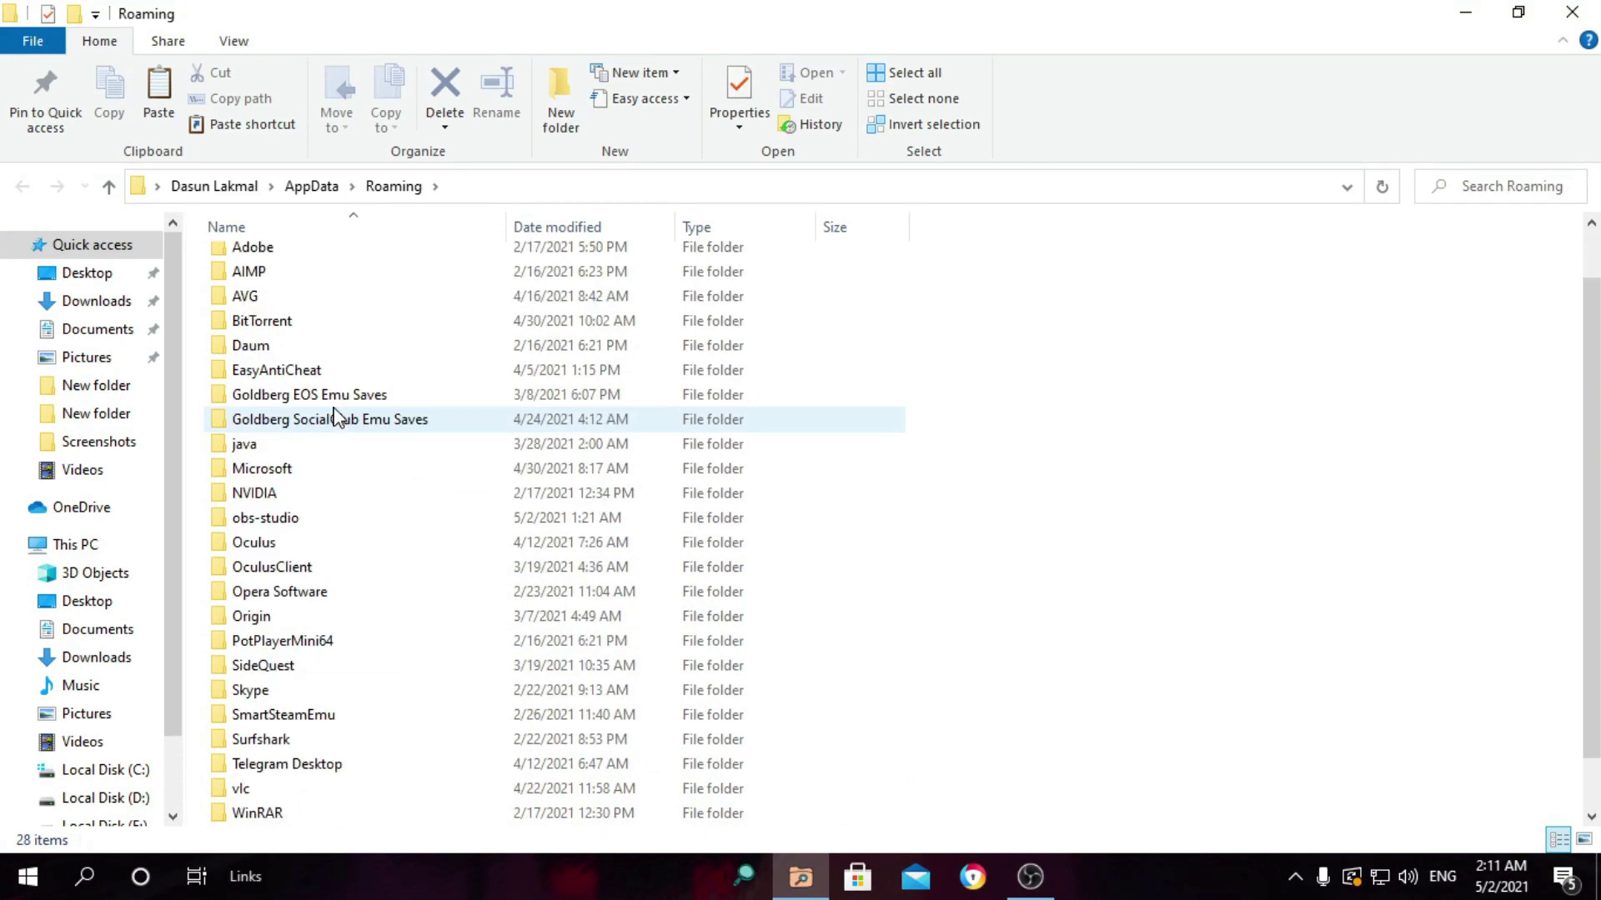
scroll(336, 417, down, 1)
click(307, 188)
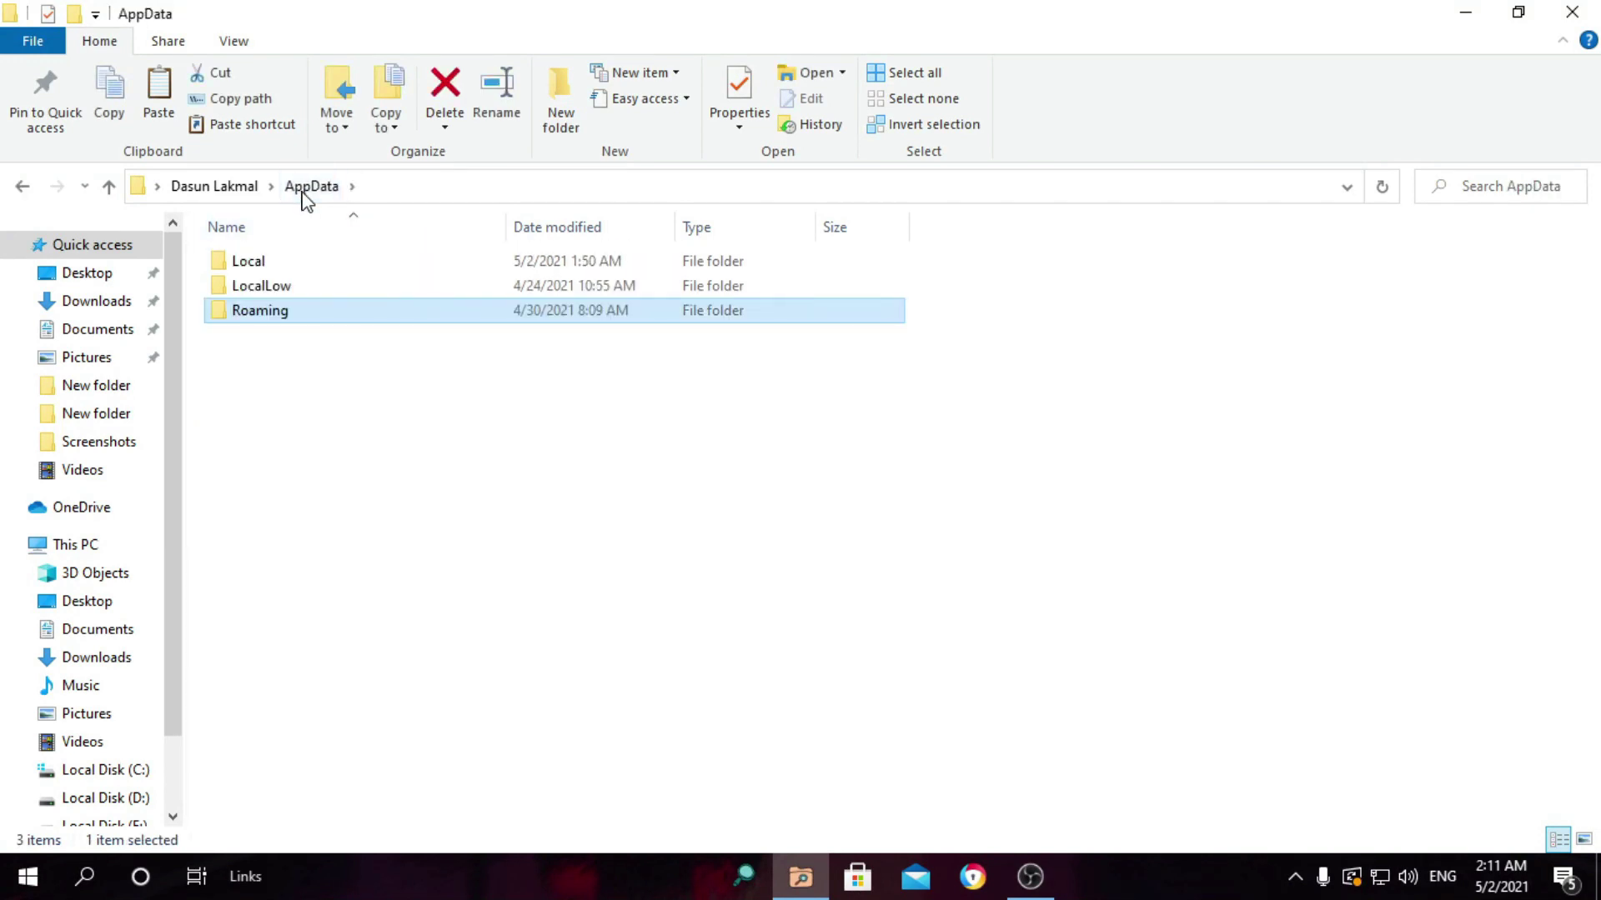
click(259, 267)
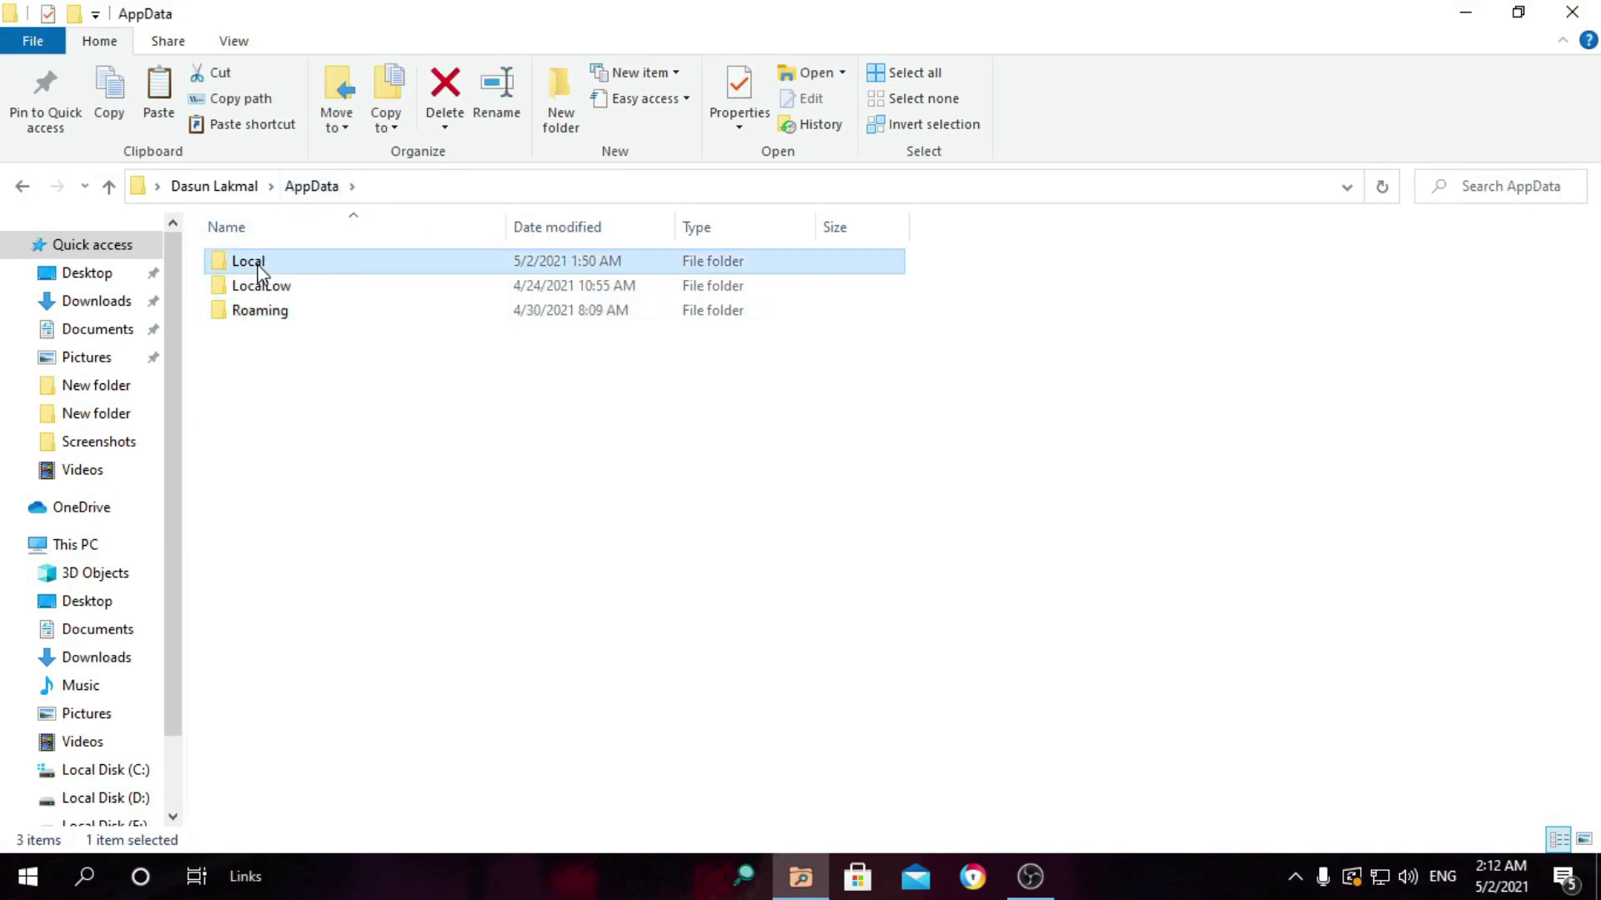
double_click(259, 267)
Step: Open the WindowsClient folder inside FortniteGame > Saved > Config
scroll(368, 503, down, 3)
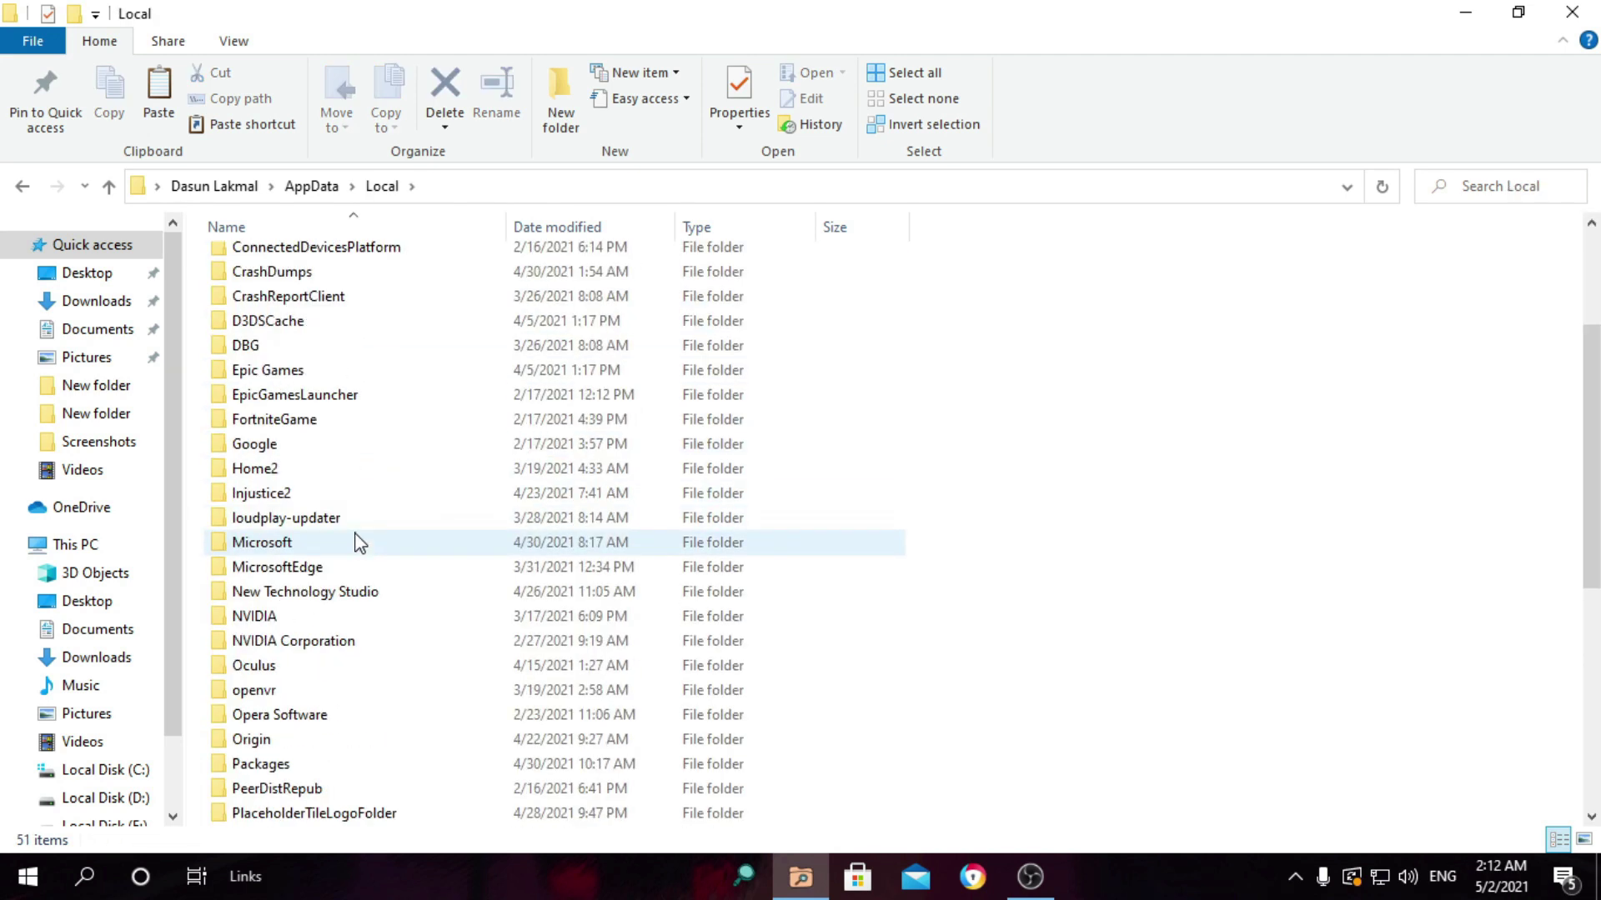
scroll(360, 543, down, 2)
scroll(360, 543, up, 1)
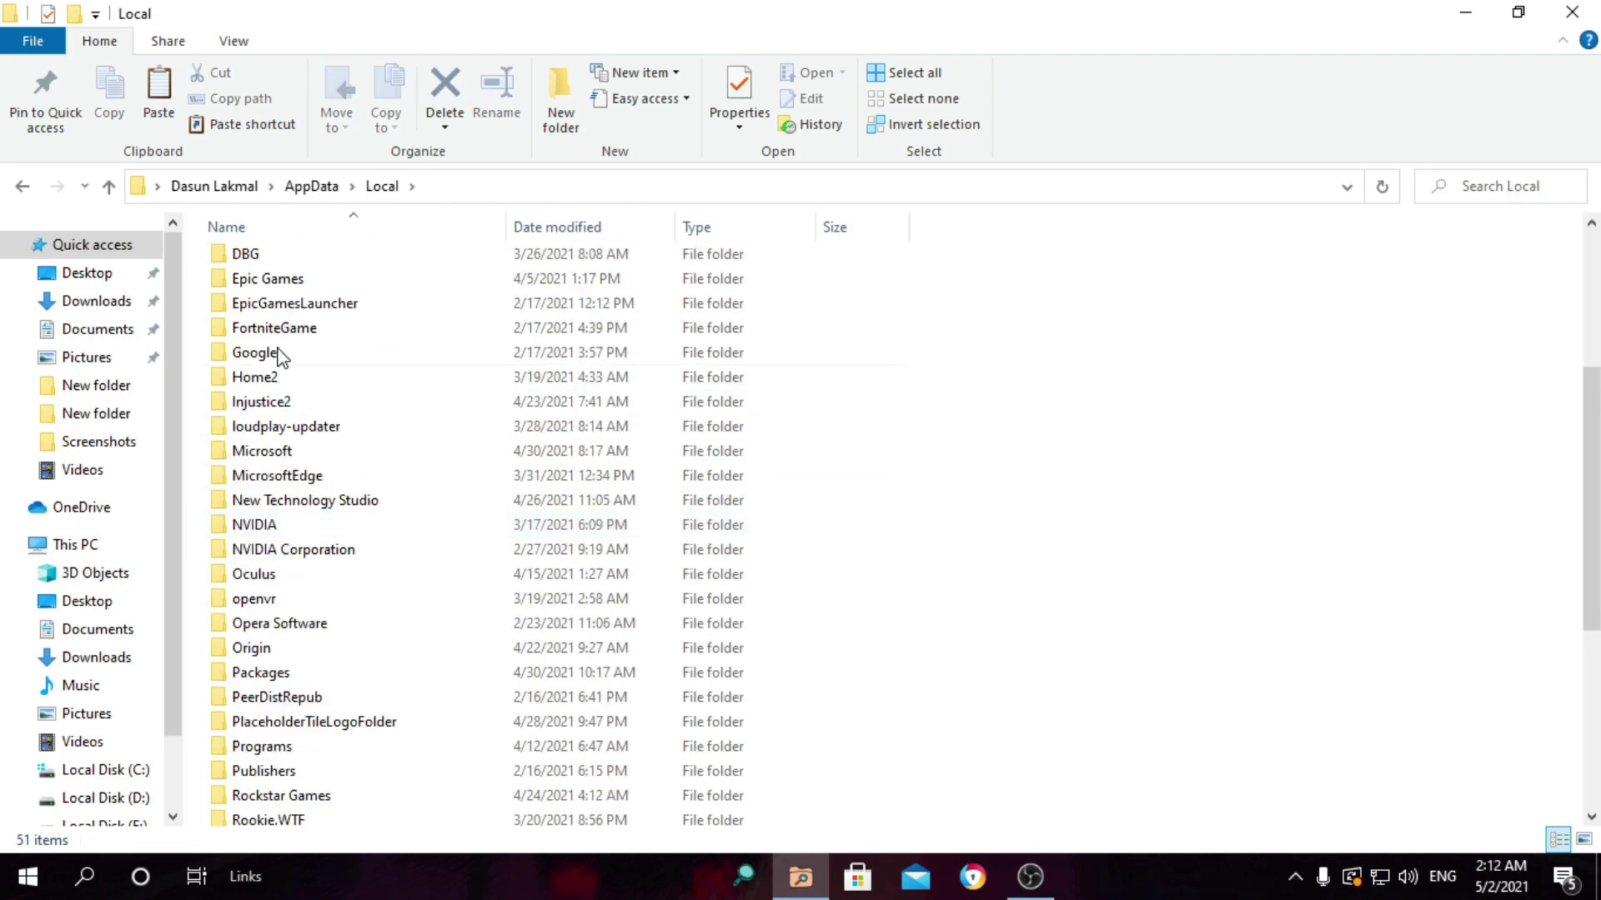
double_click(285, 333)
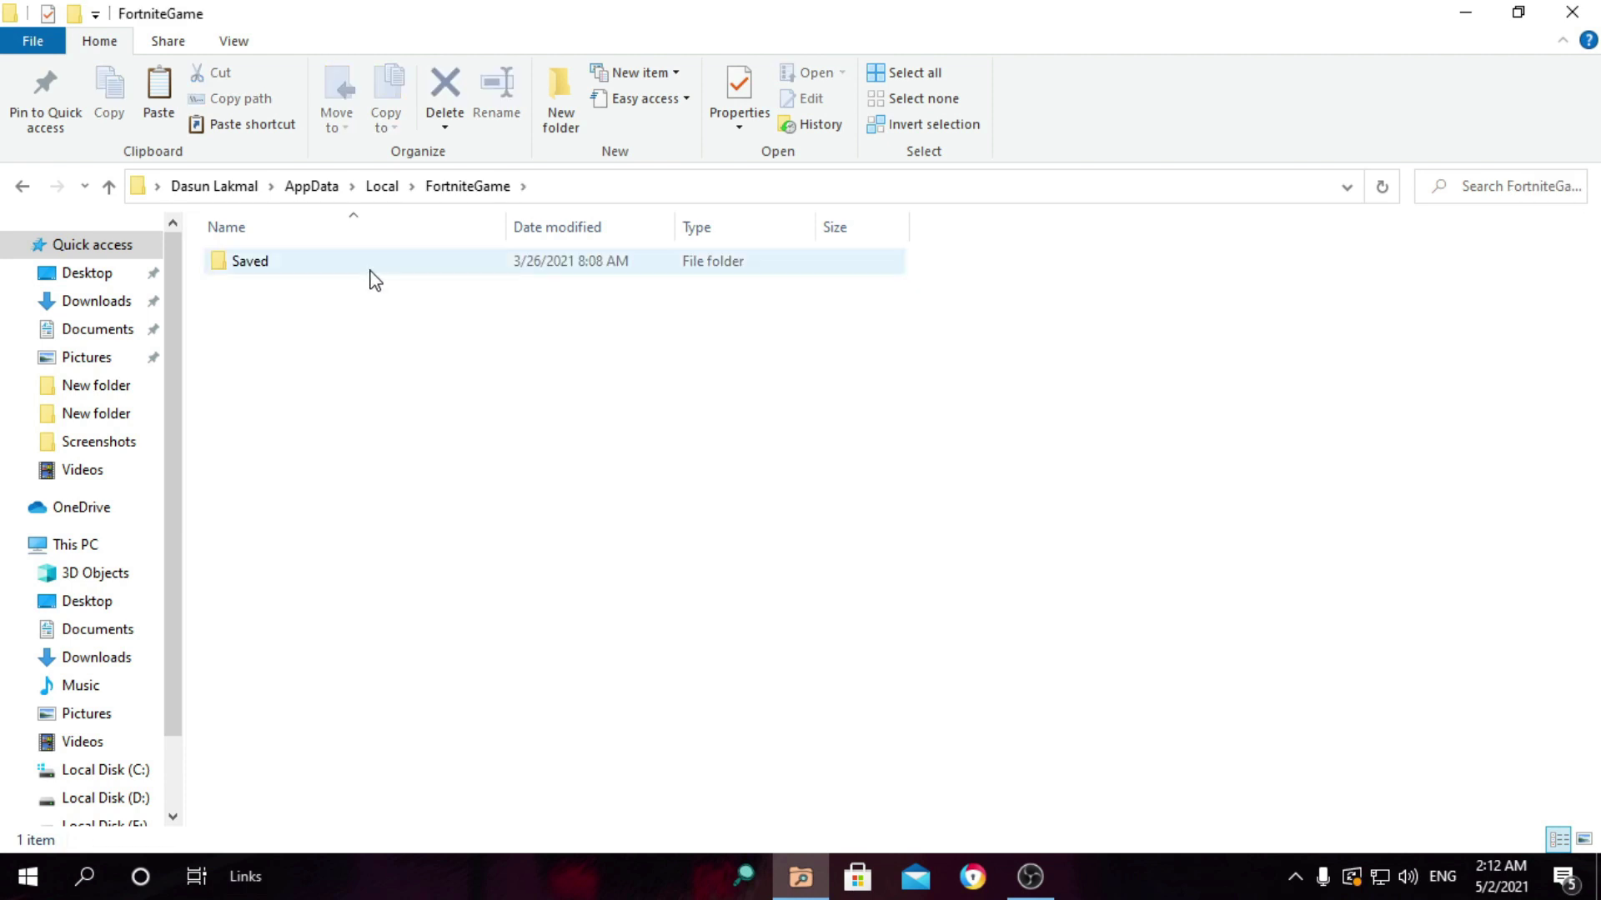
double_click(315, 264)
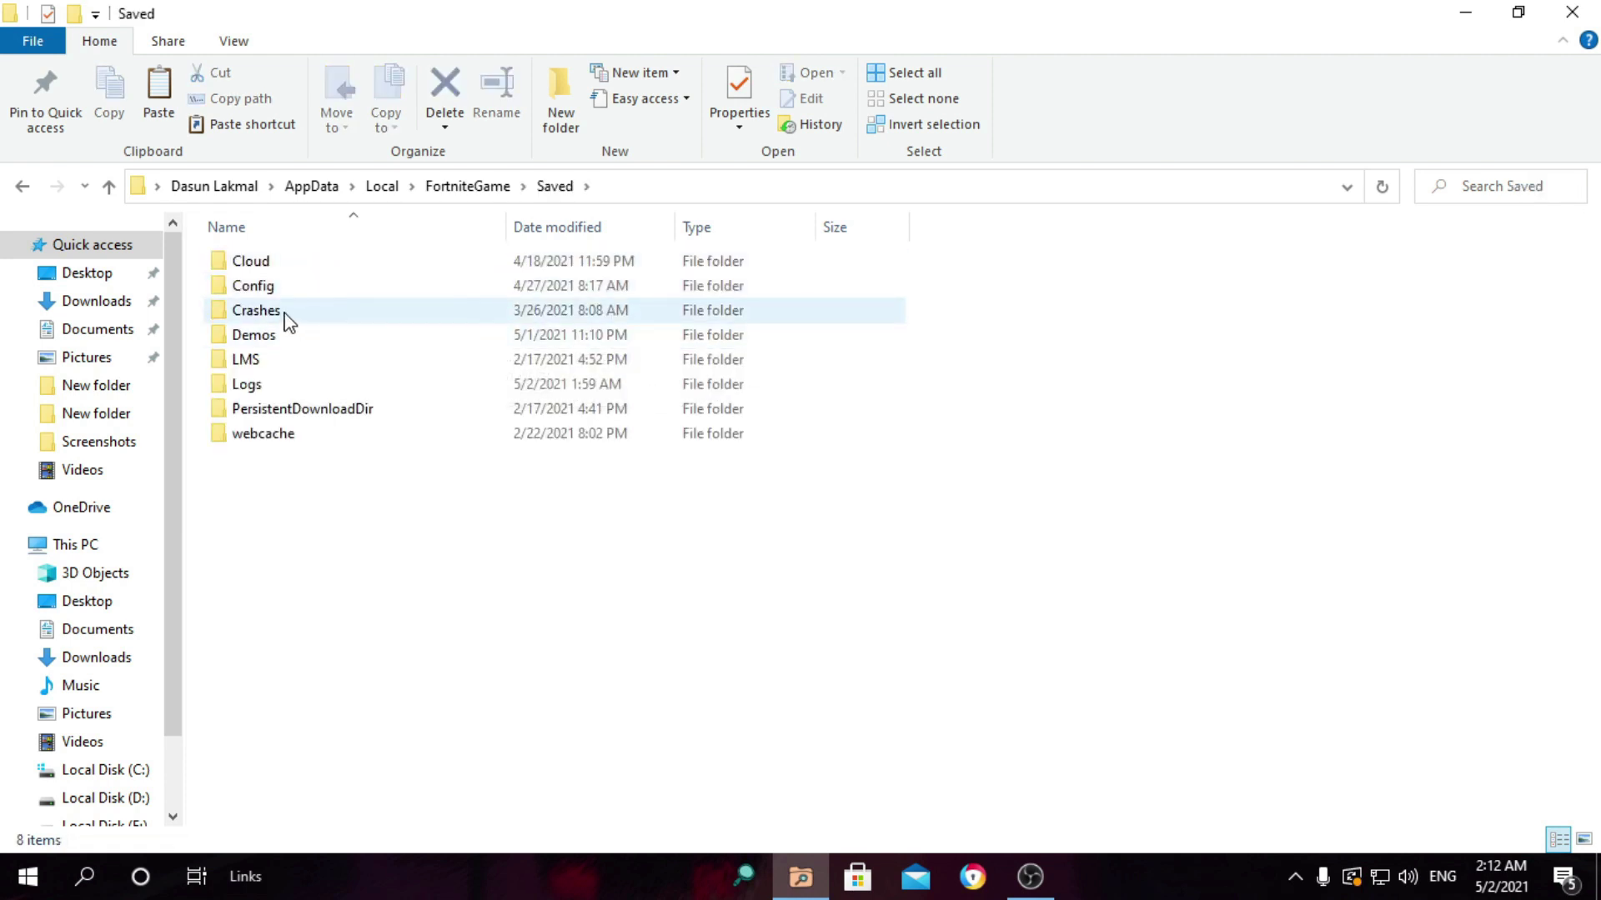
double_click(270, 288)
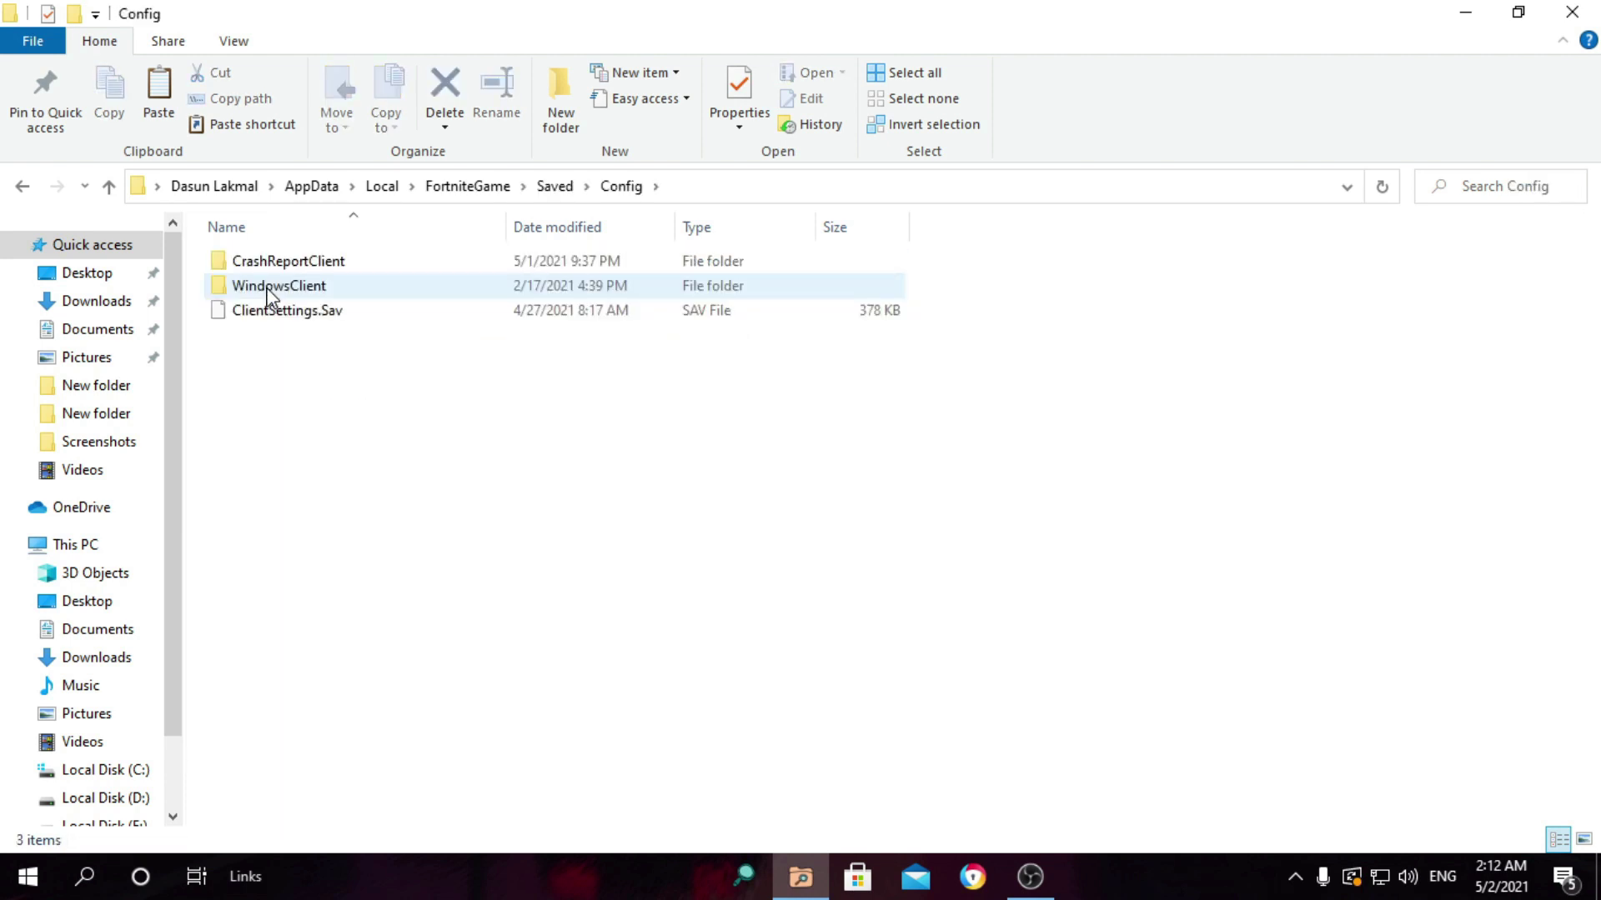
double_click(272, 291)
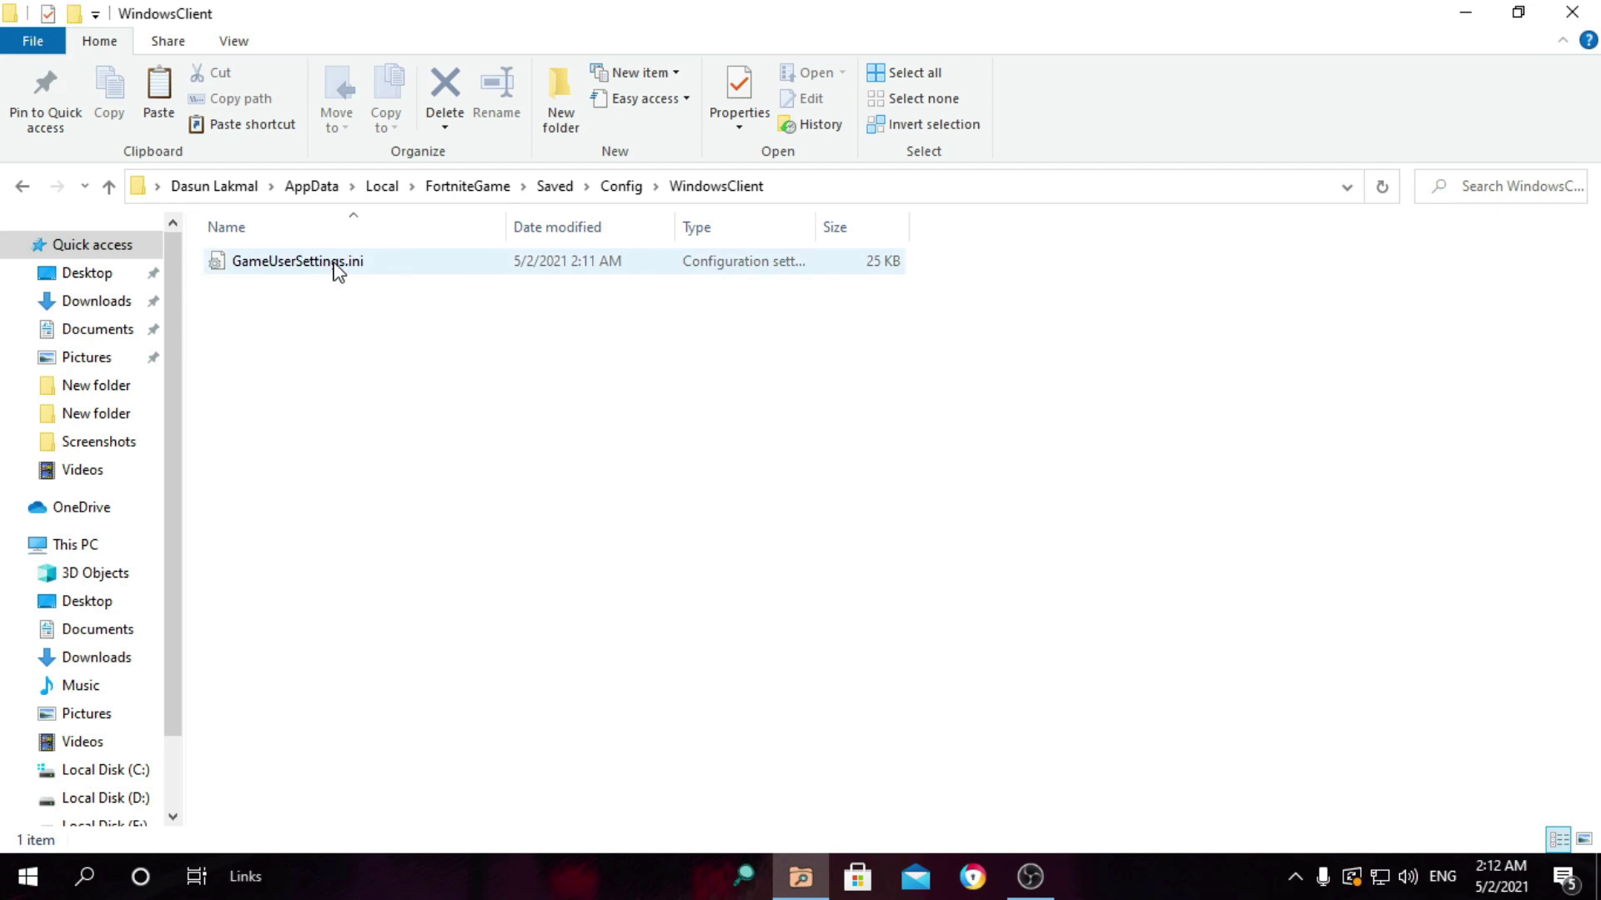
Step: Make sure the Read-only attribute is off in the properties of GameUserSettings.ini and apply the setting
click(337, 265)
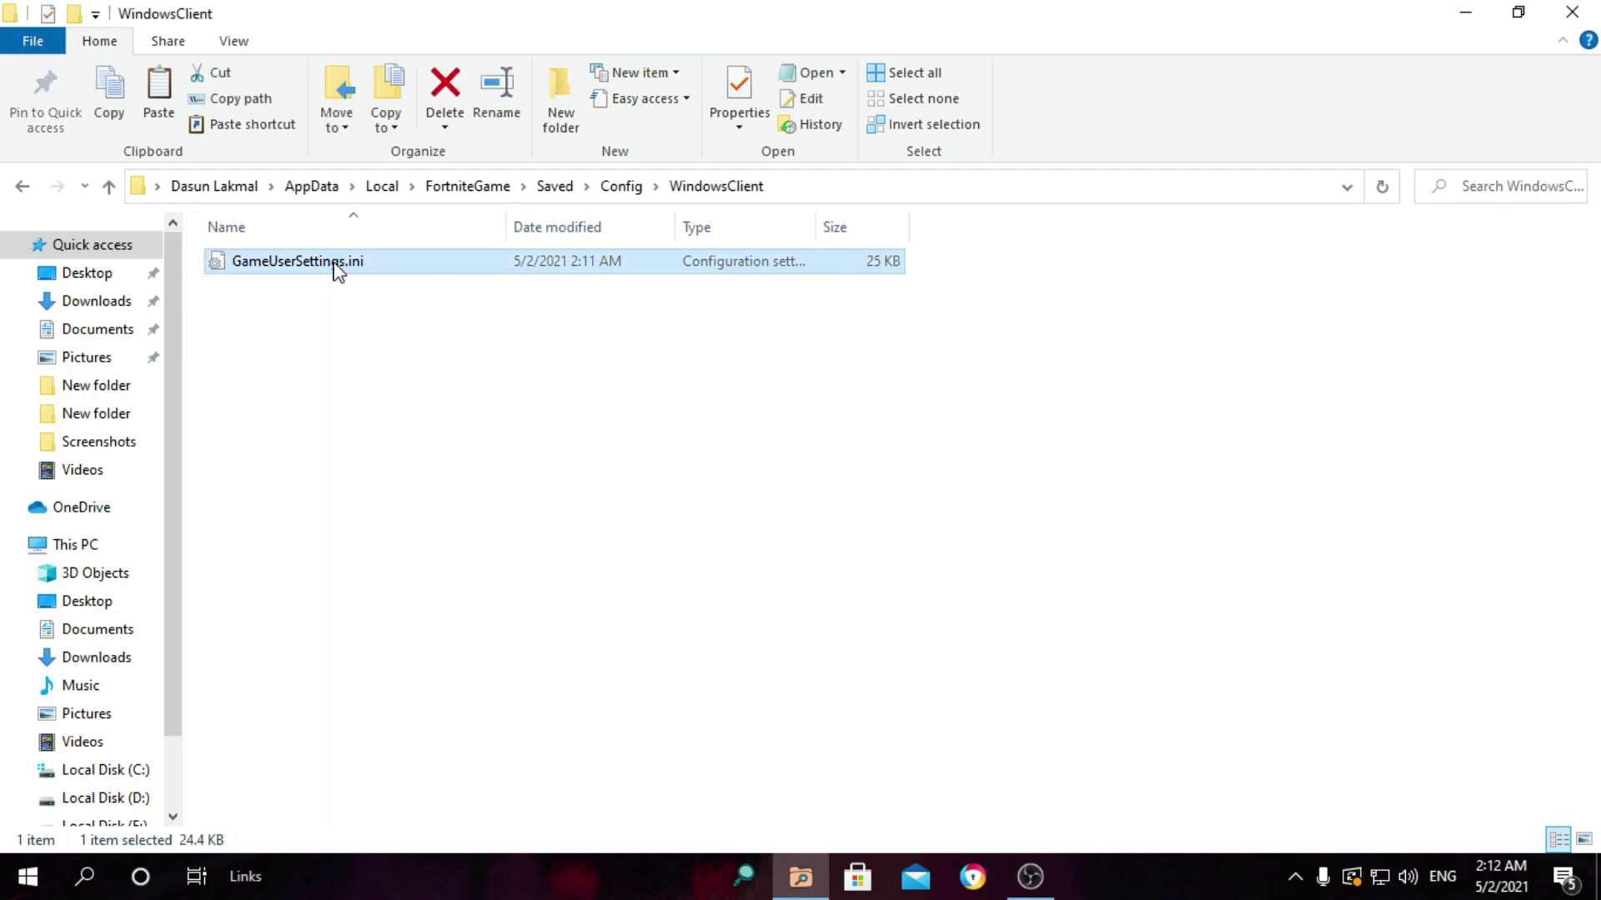
right_click(338, 267)
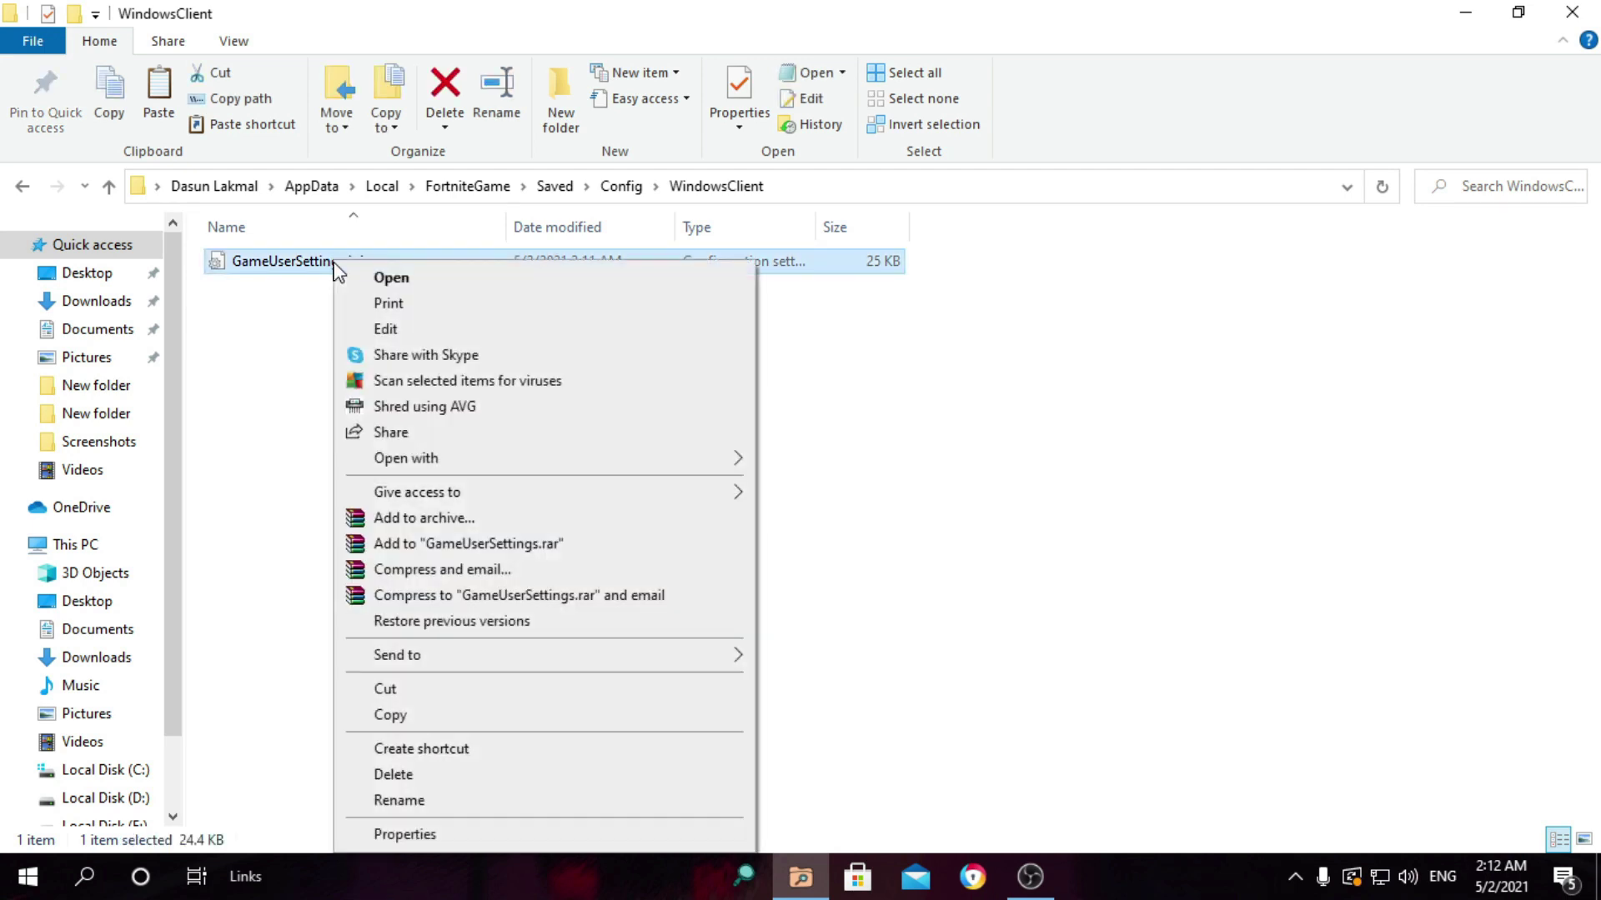
click(415, 837)
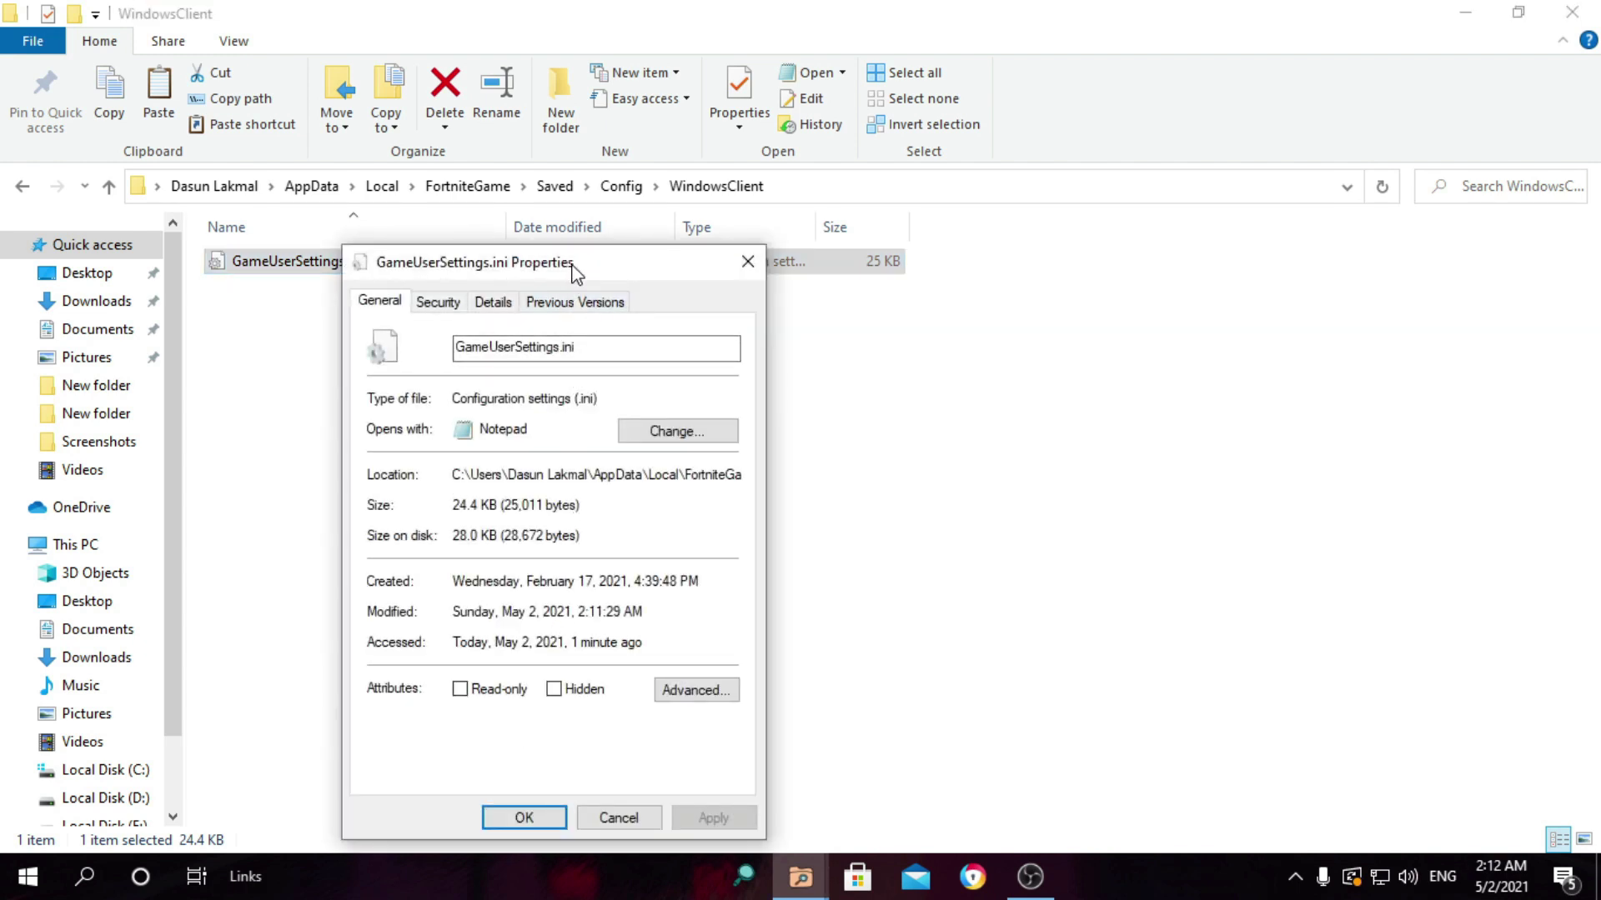
drag(574, 271, 634, 214)
click(519, 631)
click(550, 634)
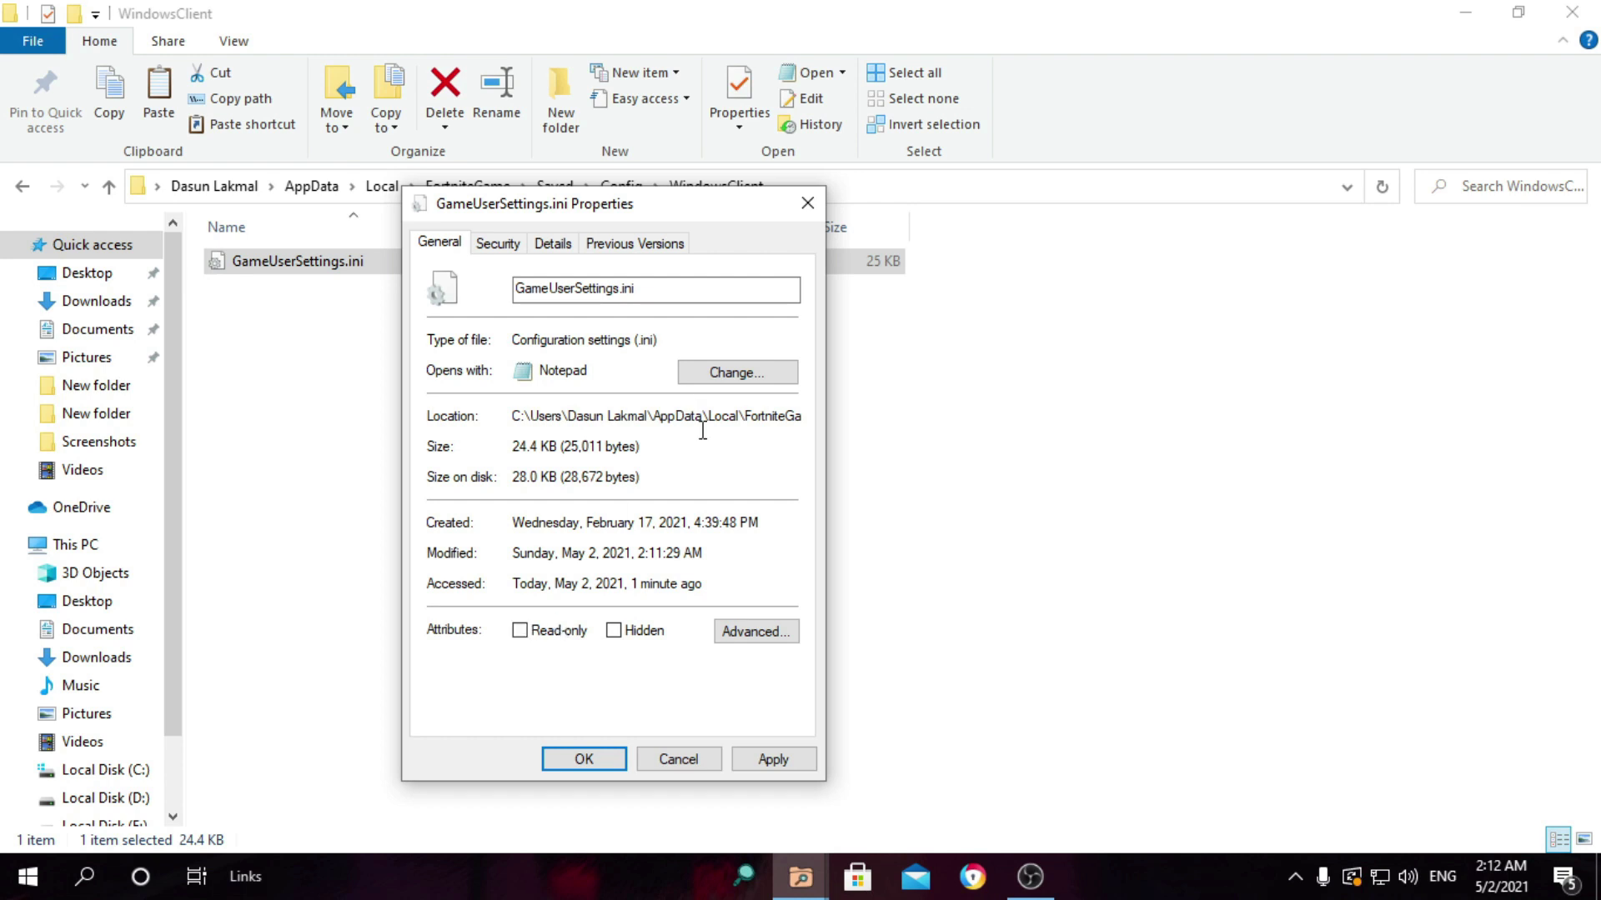
click(774, 760)
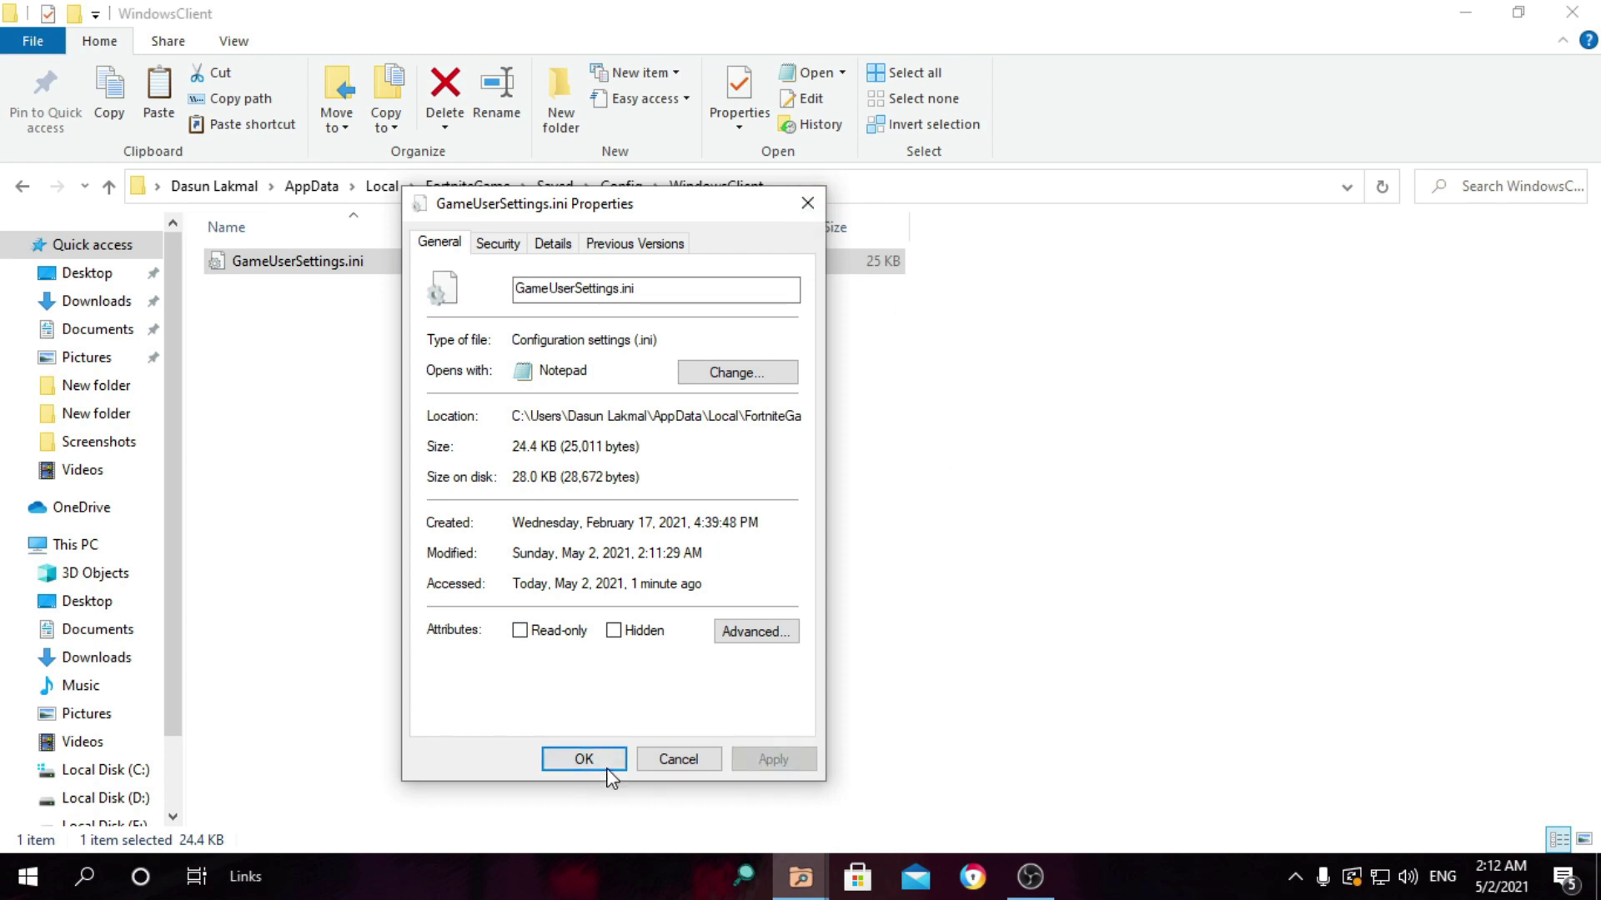
click(585, 759)
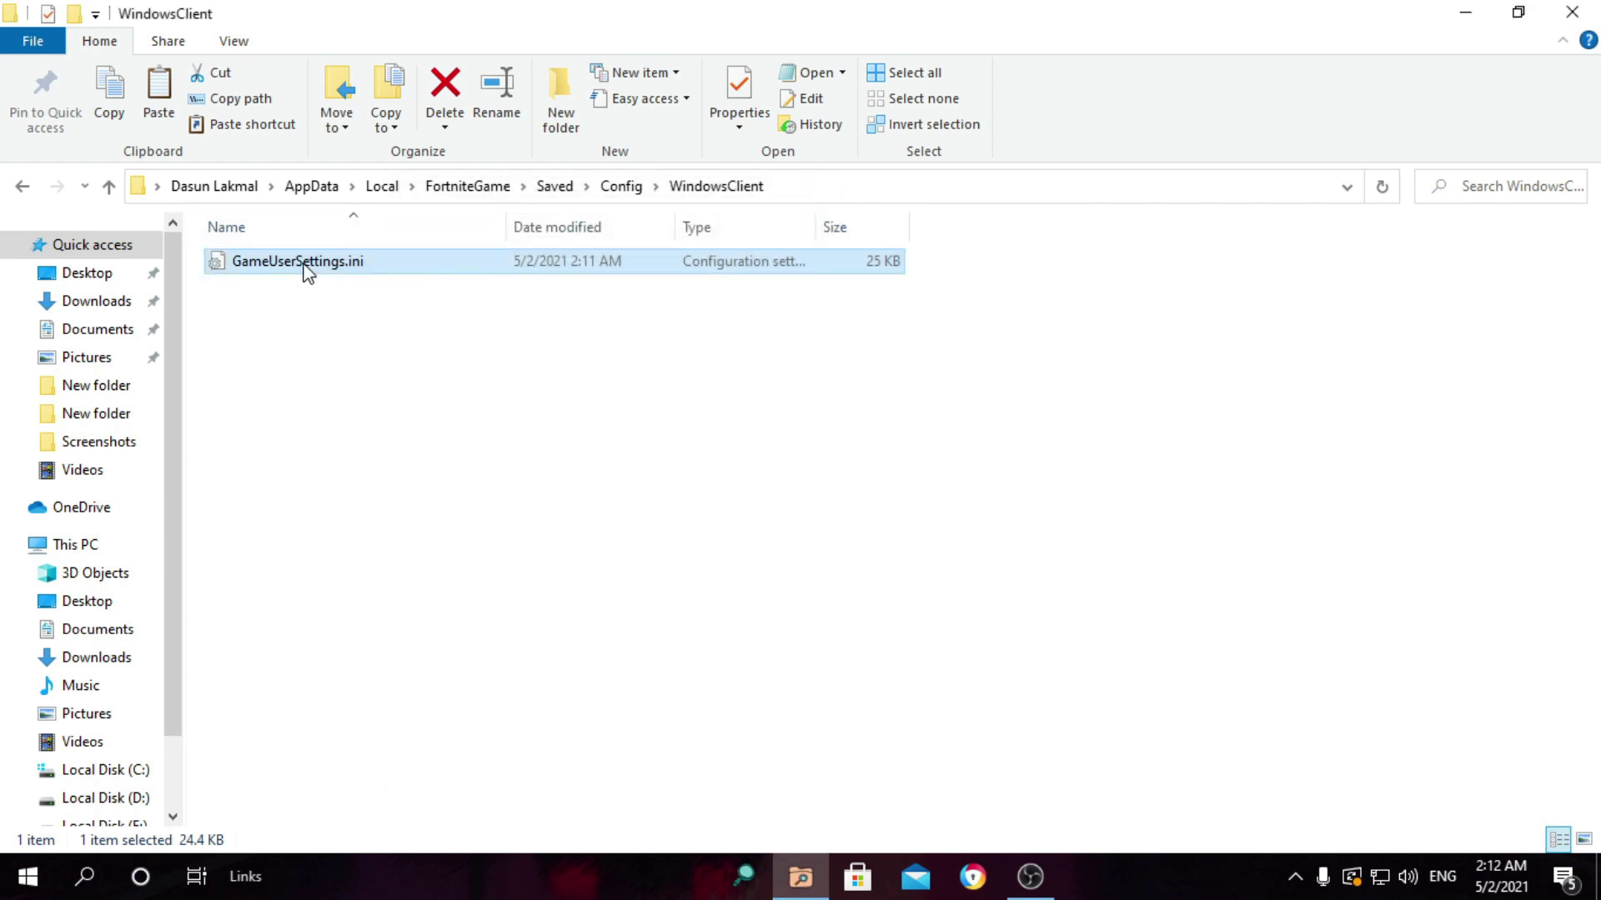
Step: Open GameUserSettings.ini for editing in Notepad and move its window clear of the file list's edge
right_click(260, 262)
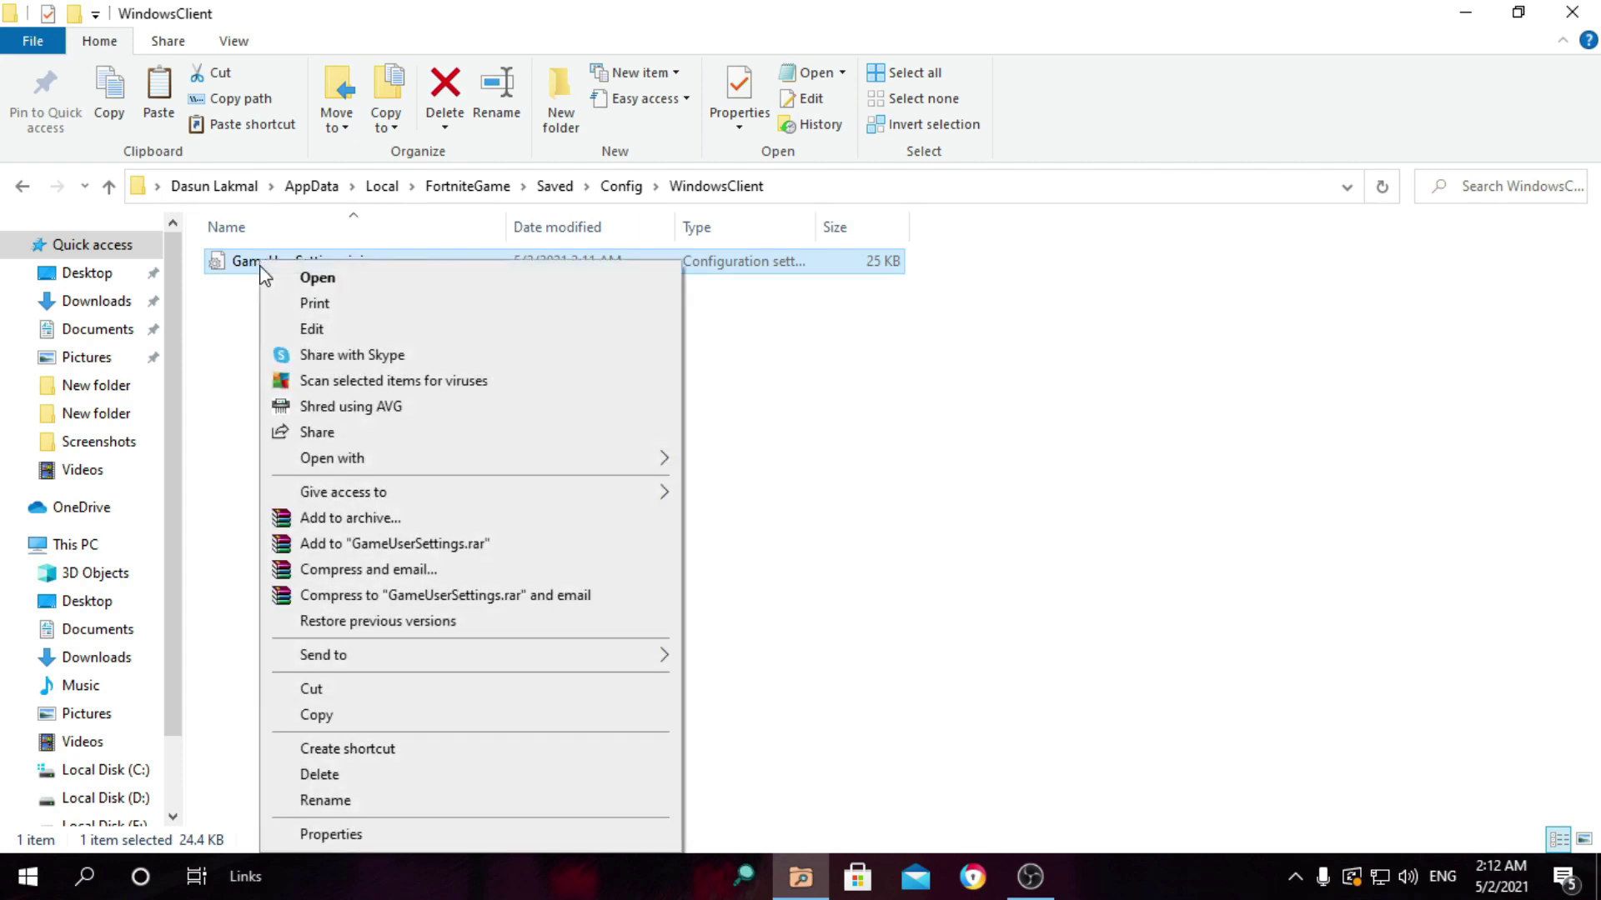
click(351, 331)
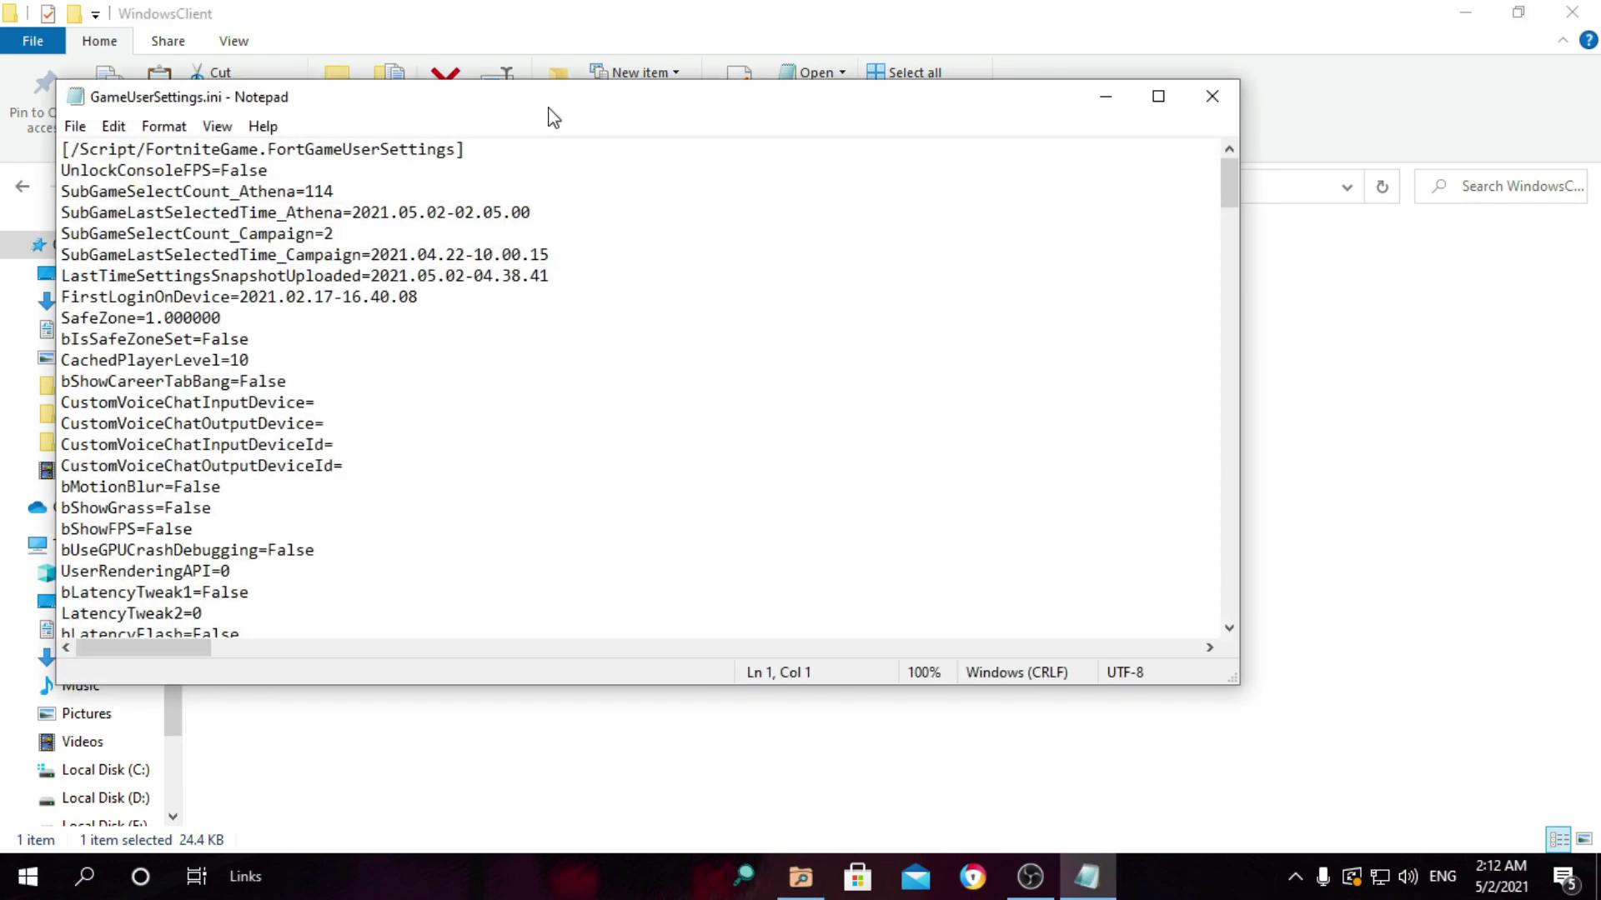
drag(543, 103, 770, 100)
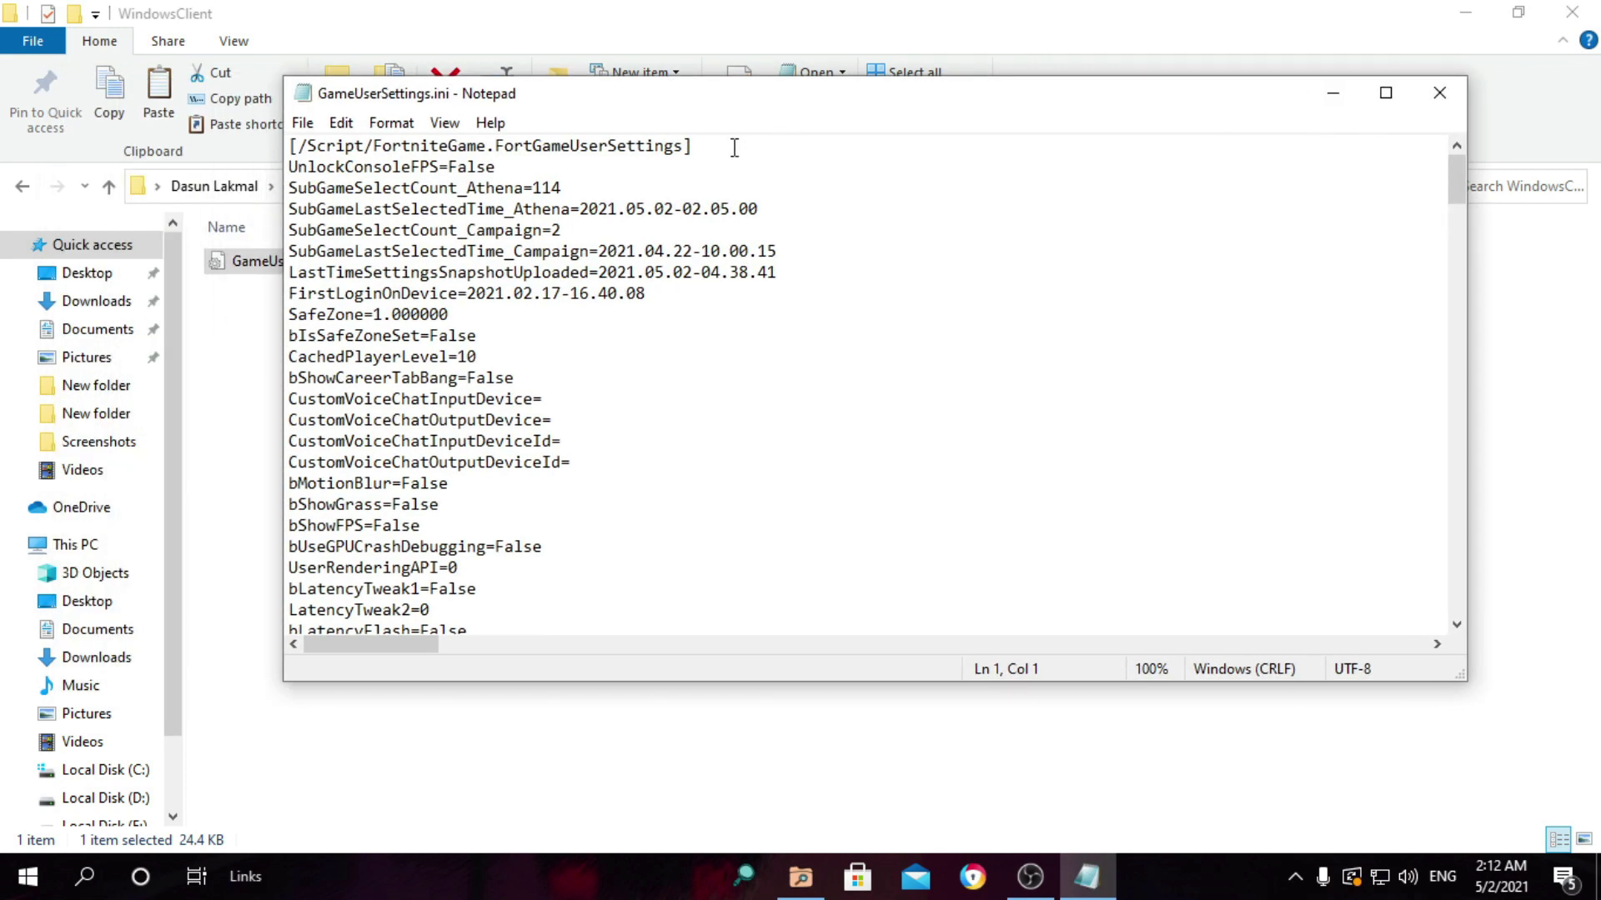
Step: Replace every occurrence of 1366 with 1128 in GameUserSettings.ini and close the Replace dialog
click(346, 127)
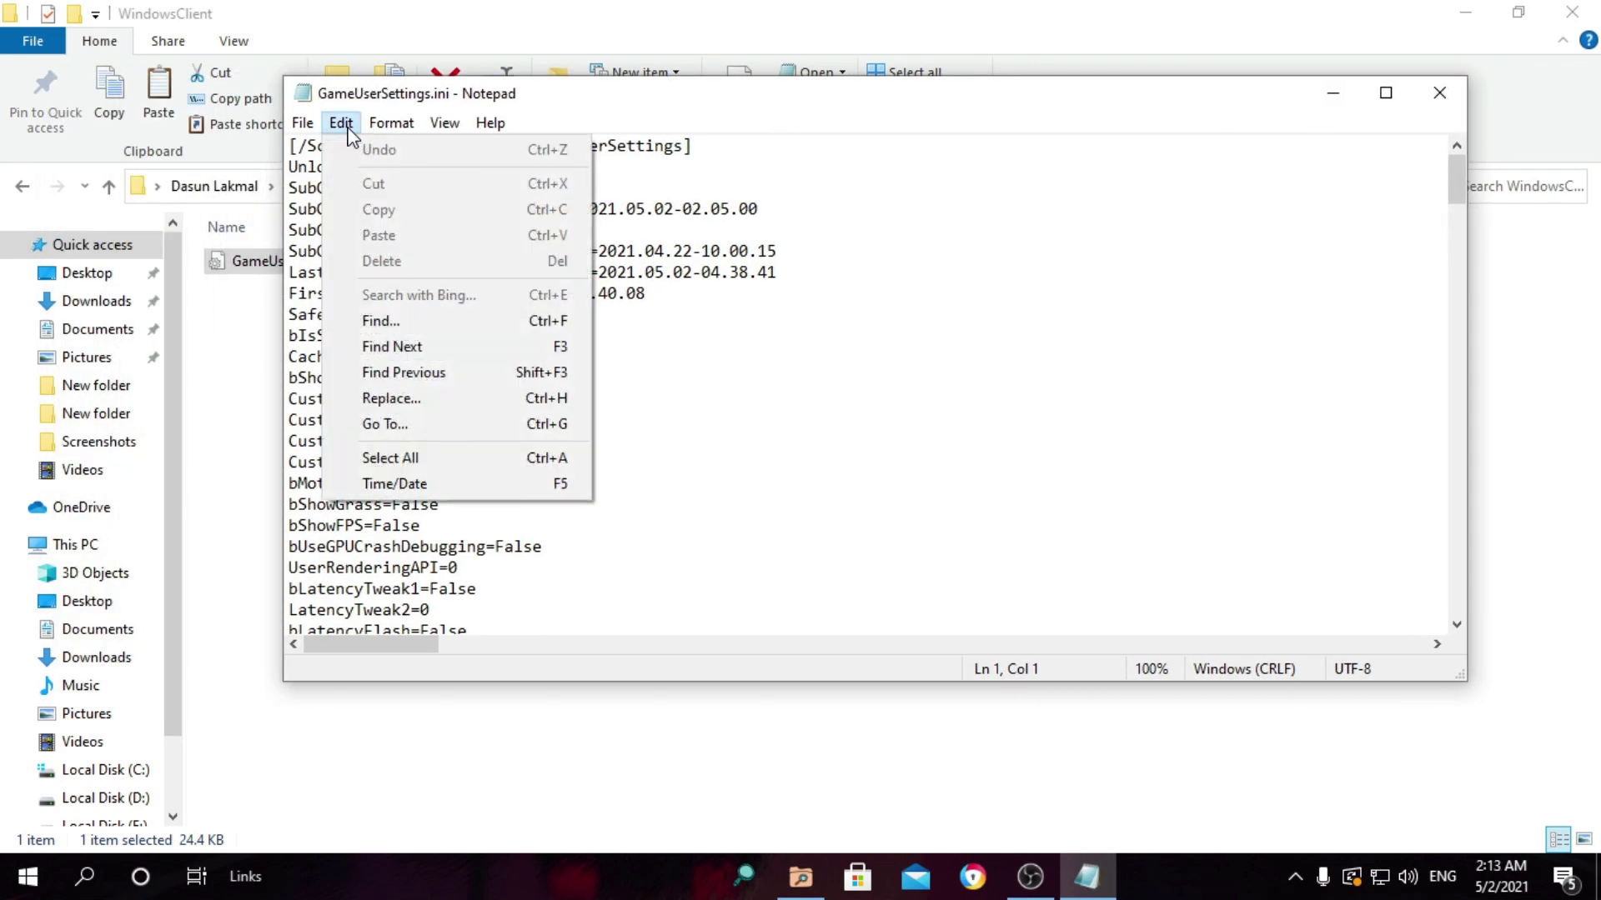
click(417, 400)
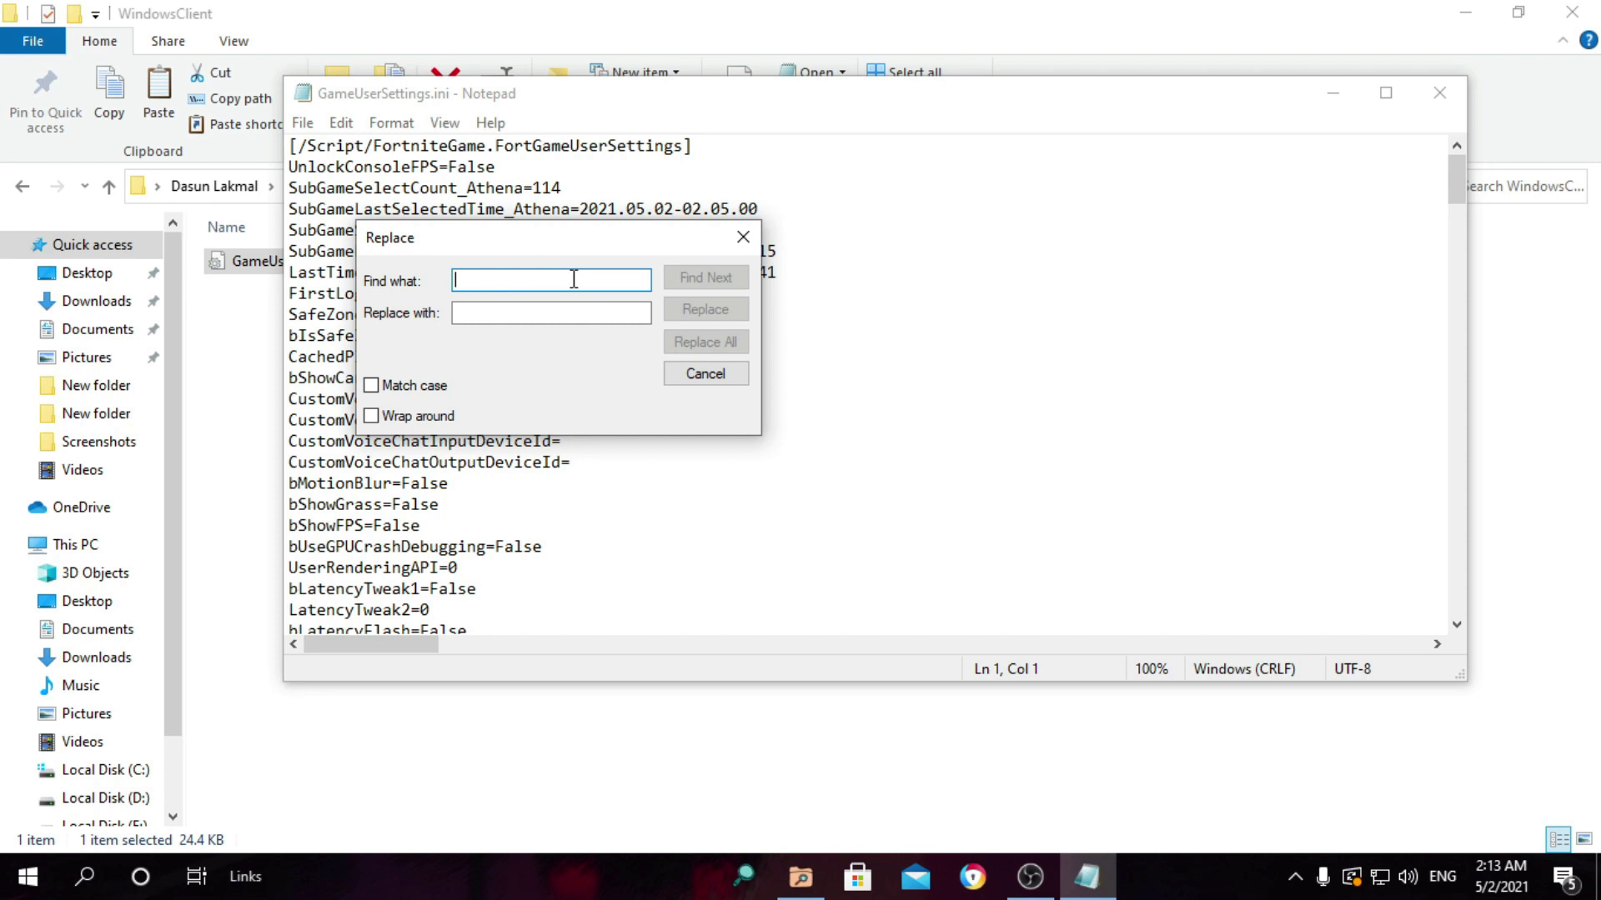
text(1)
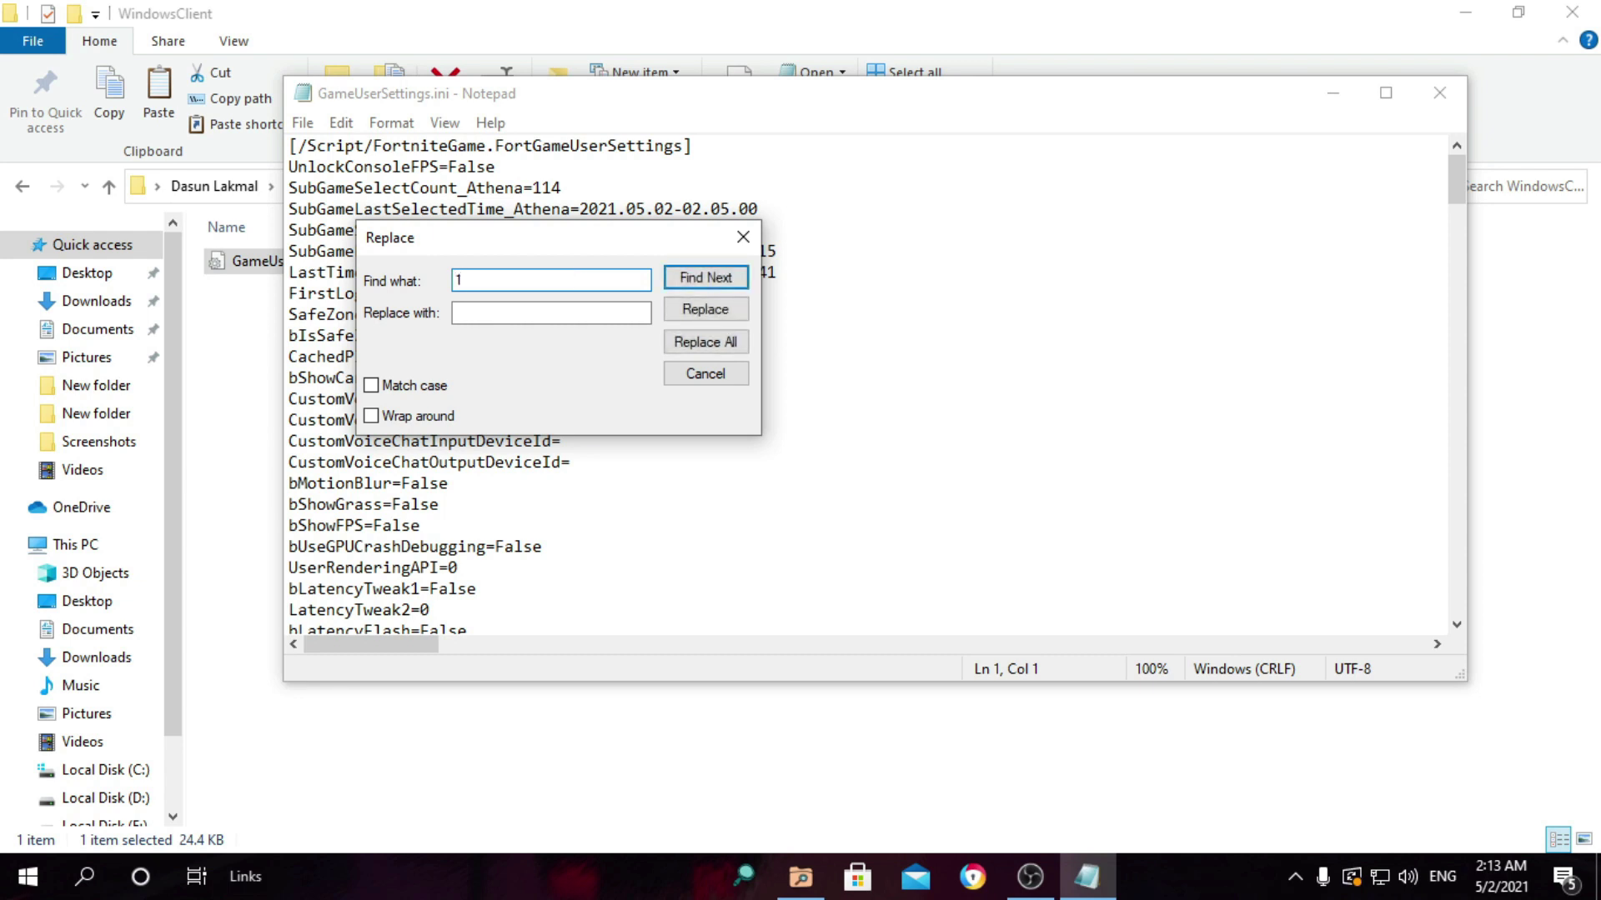
text(366)
double_click(507, 280)
click(507, 276)
double_click(502, 283)
click(500, 283)
click(538, 311)
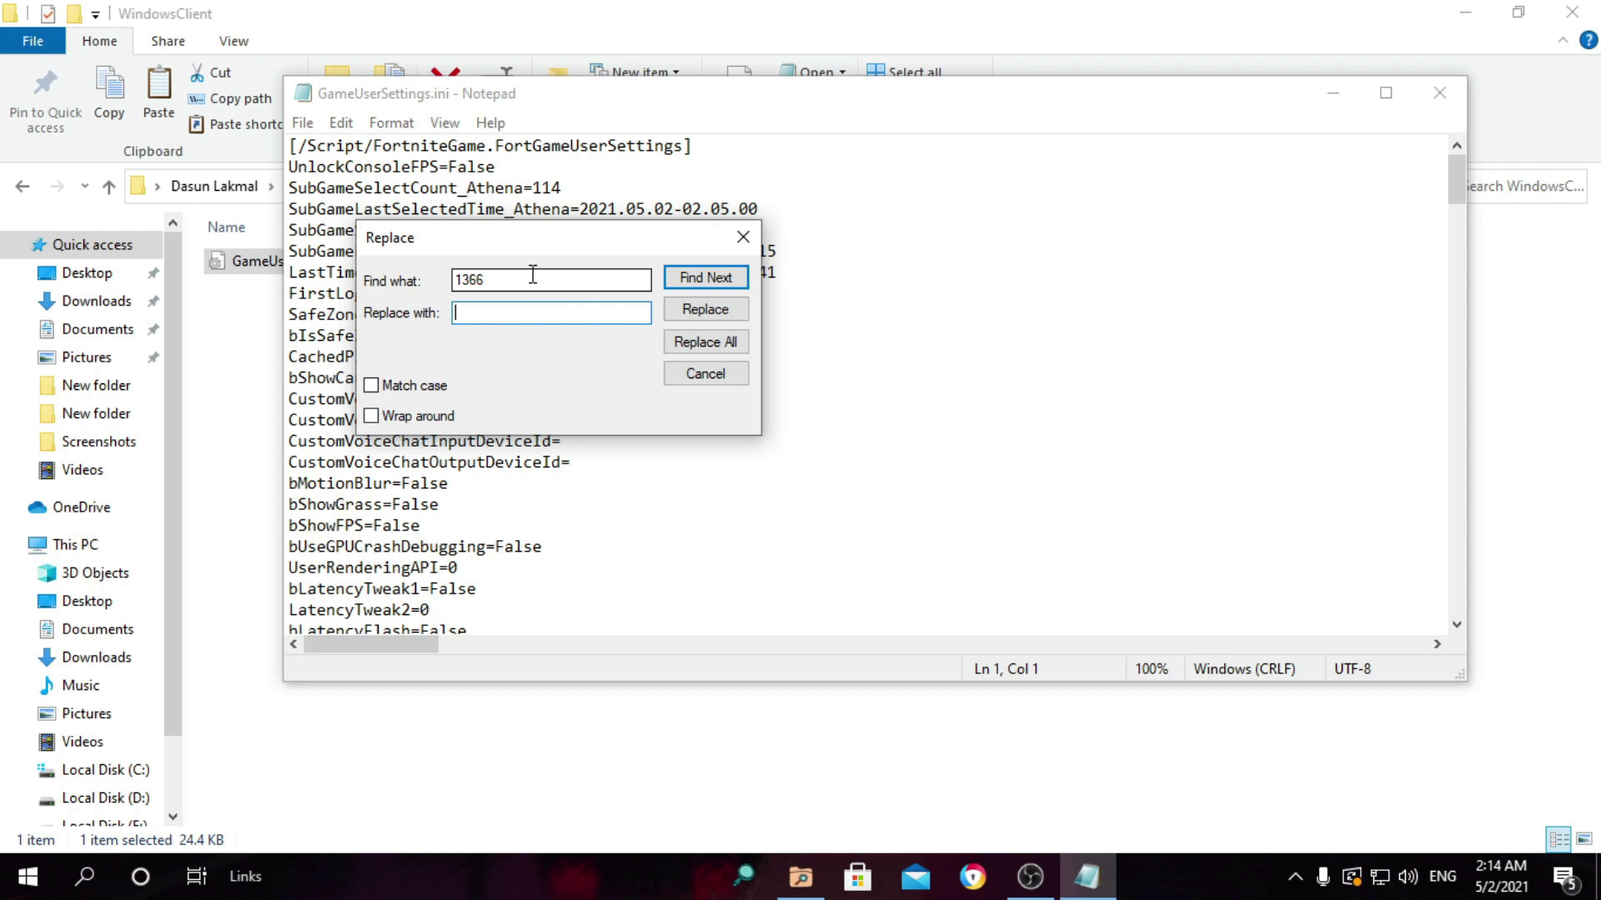
text(1128)
click(551, 266)
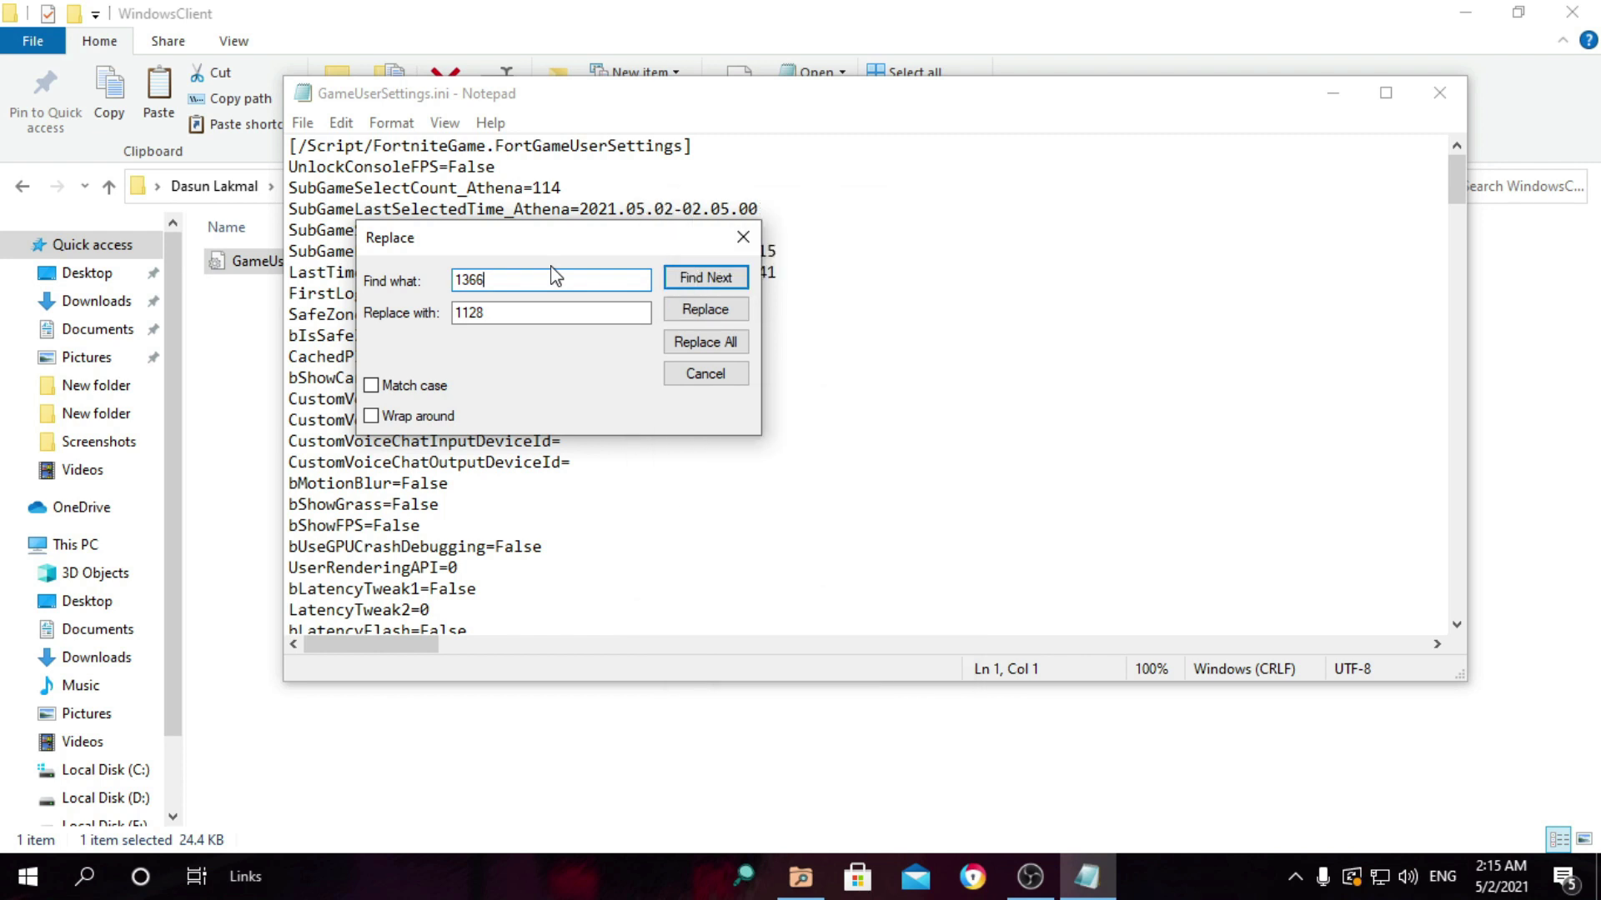
click(591, 311)
click(698, 345)
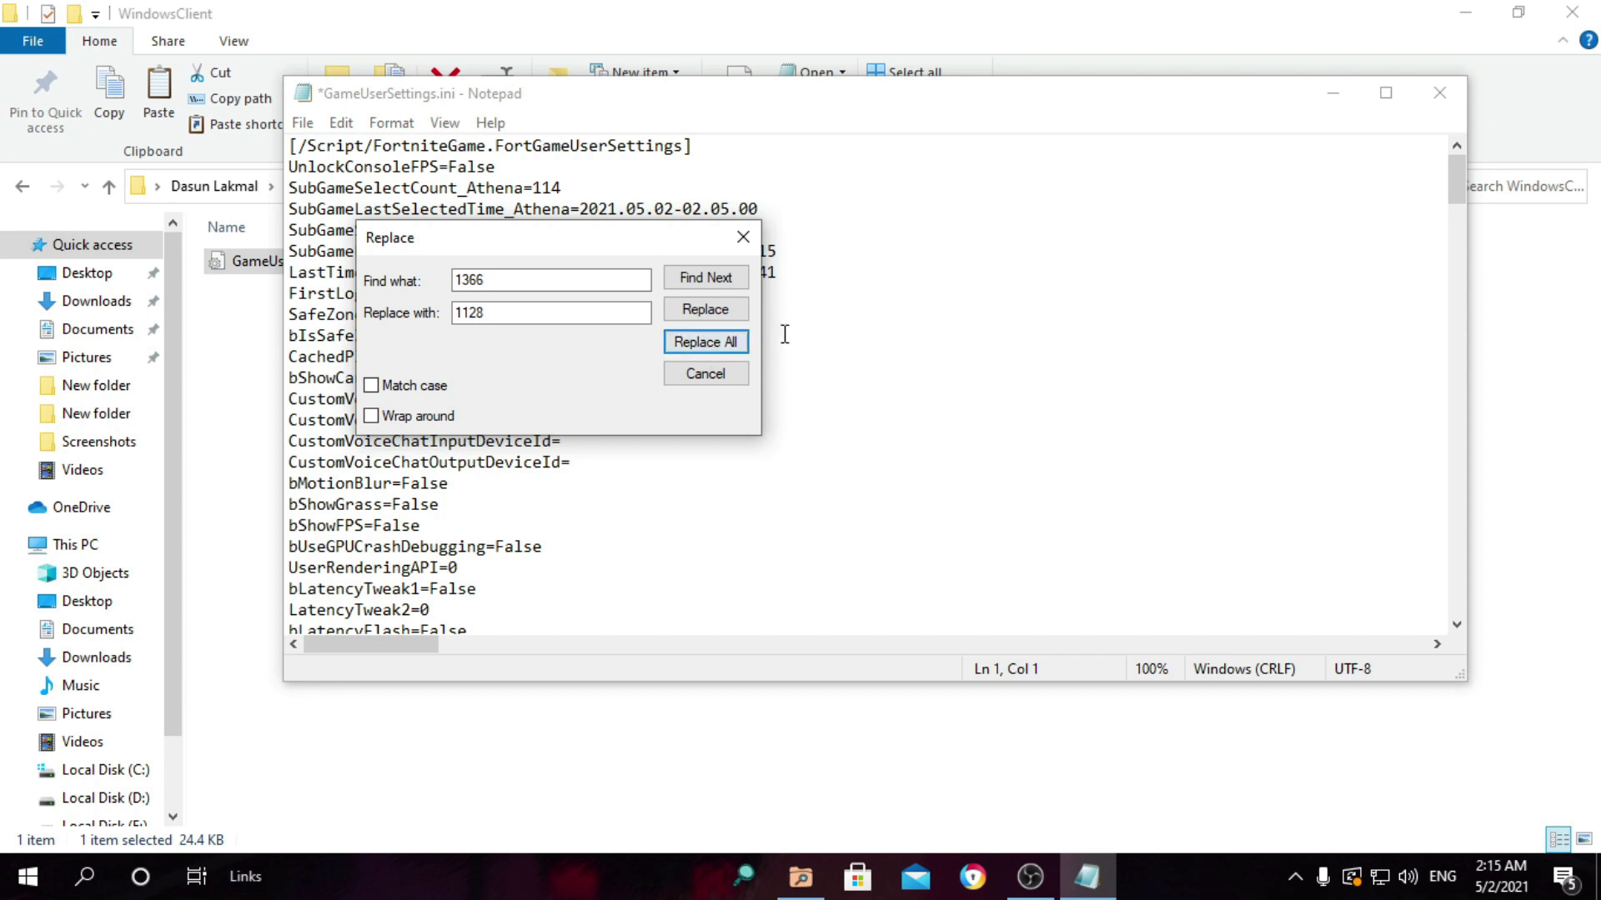
click(742, 240)
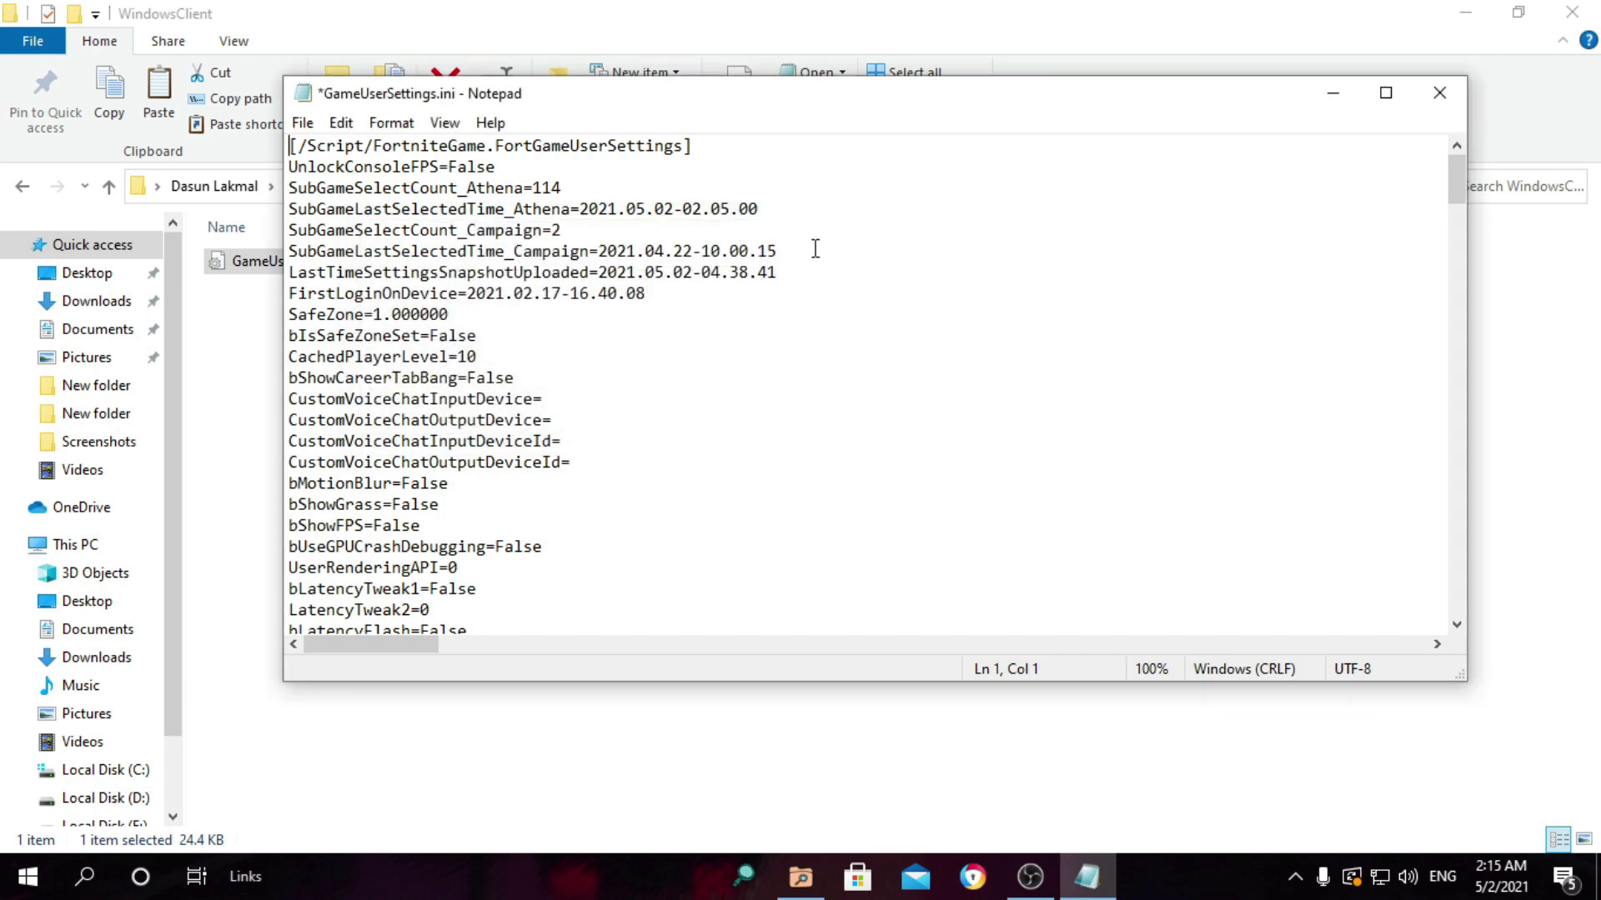
Step: Save the changes to GameUserSettings.ini and close the file
click(303, 125)
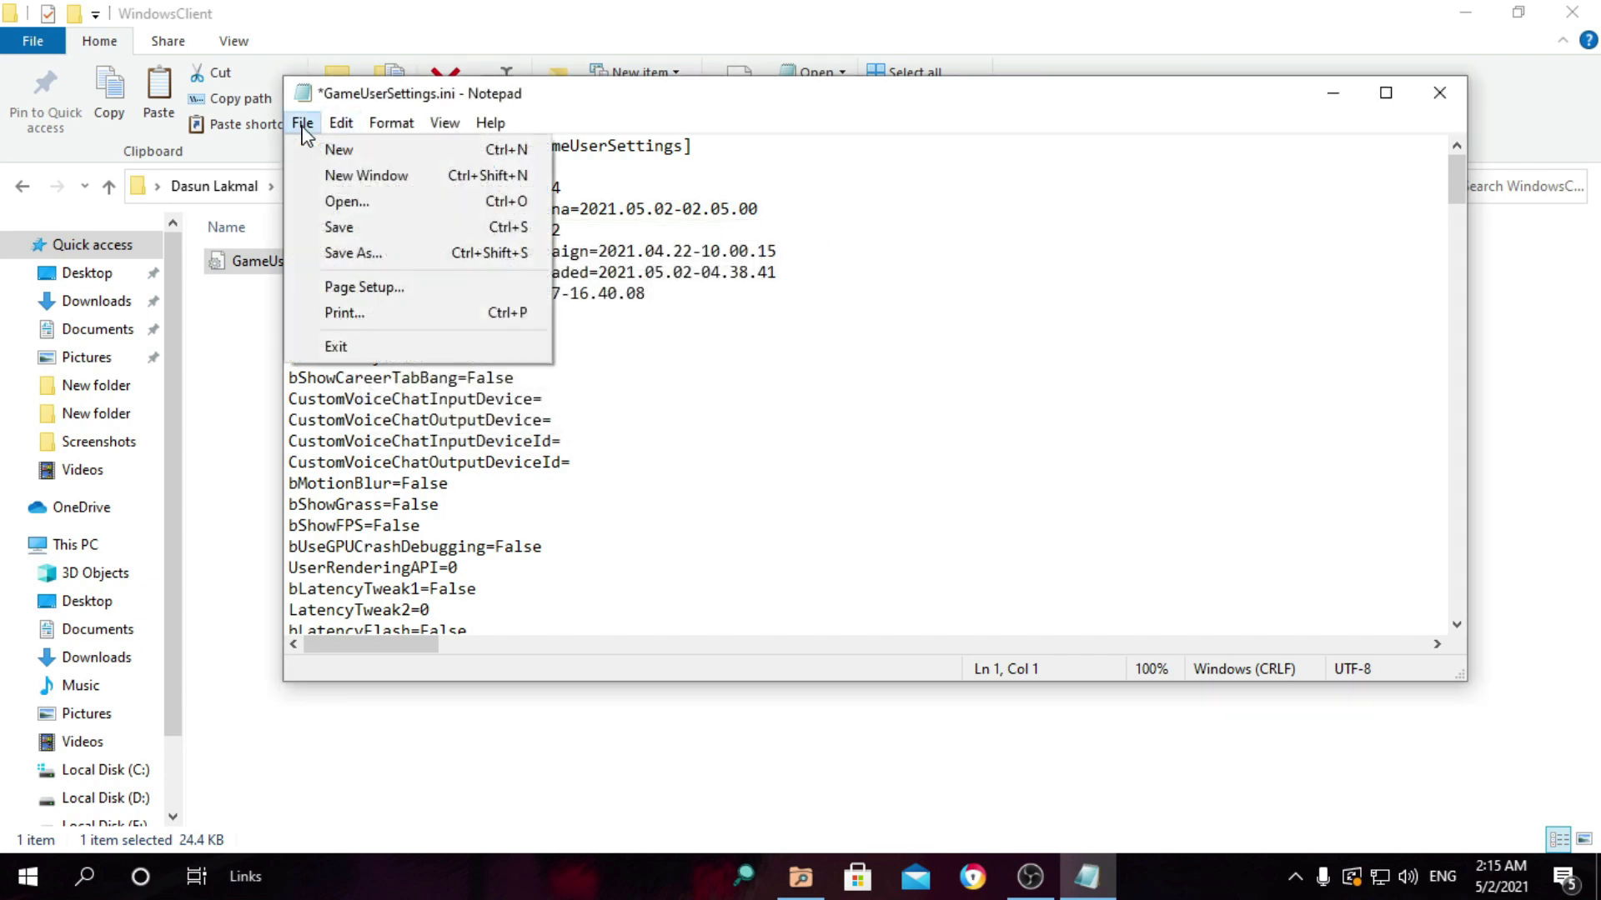
click(360, 227)
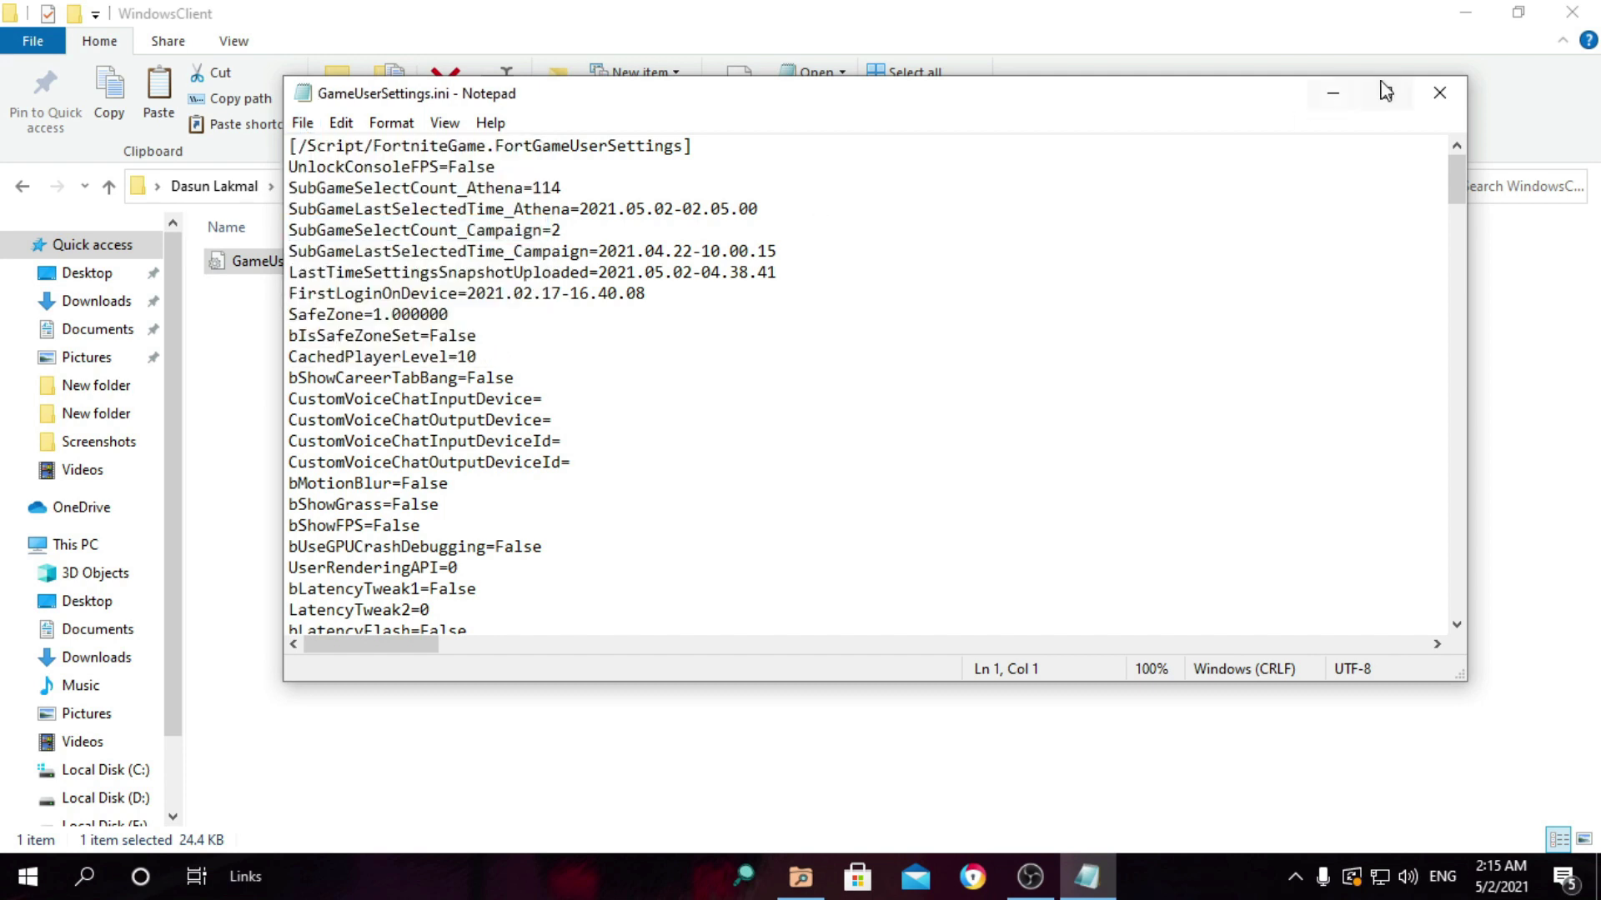
click(1439, 93)
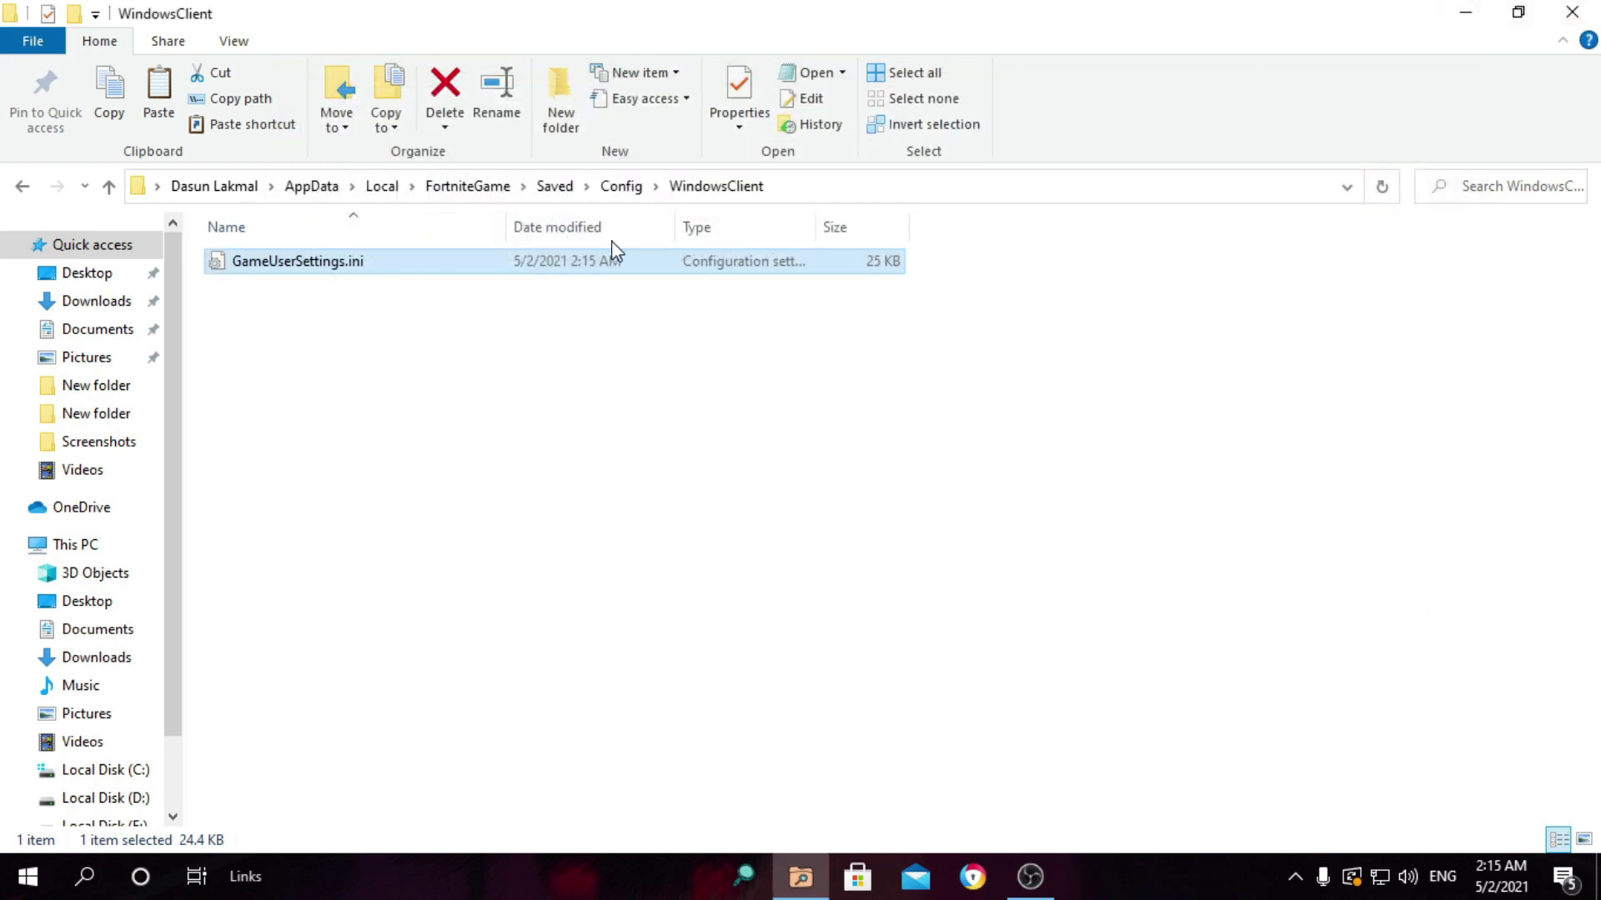
Step: Turn on the Read-only attribute of GameUserSettings.ini, apply it, and close the WindowsClient folder
click(442, 243)
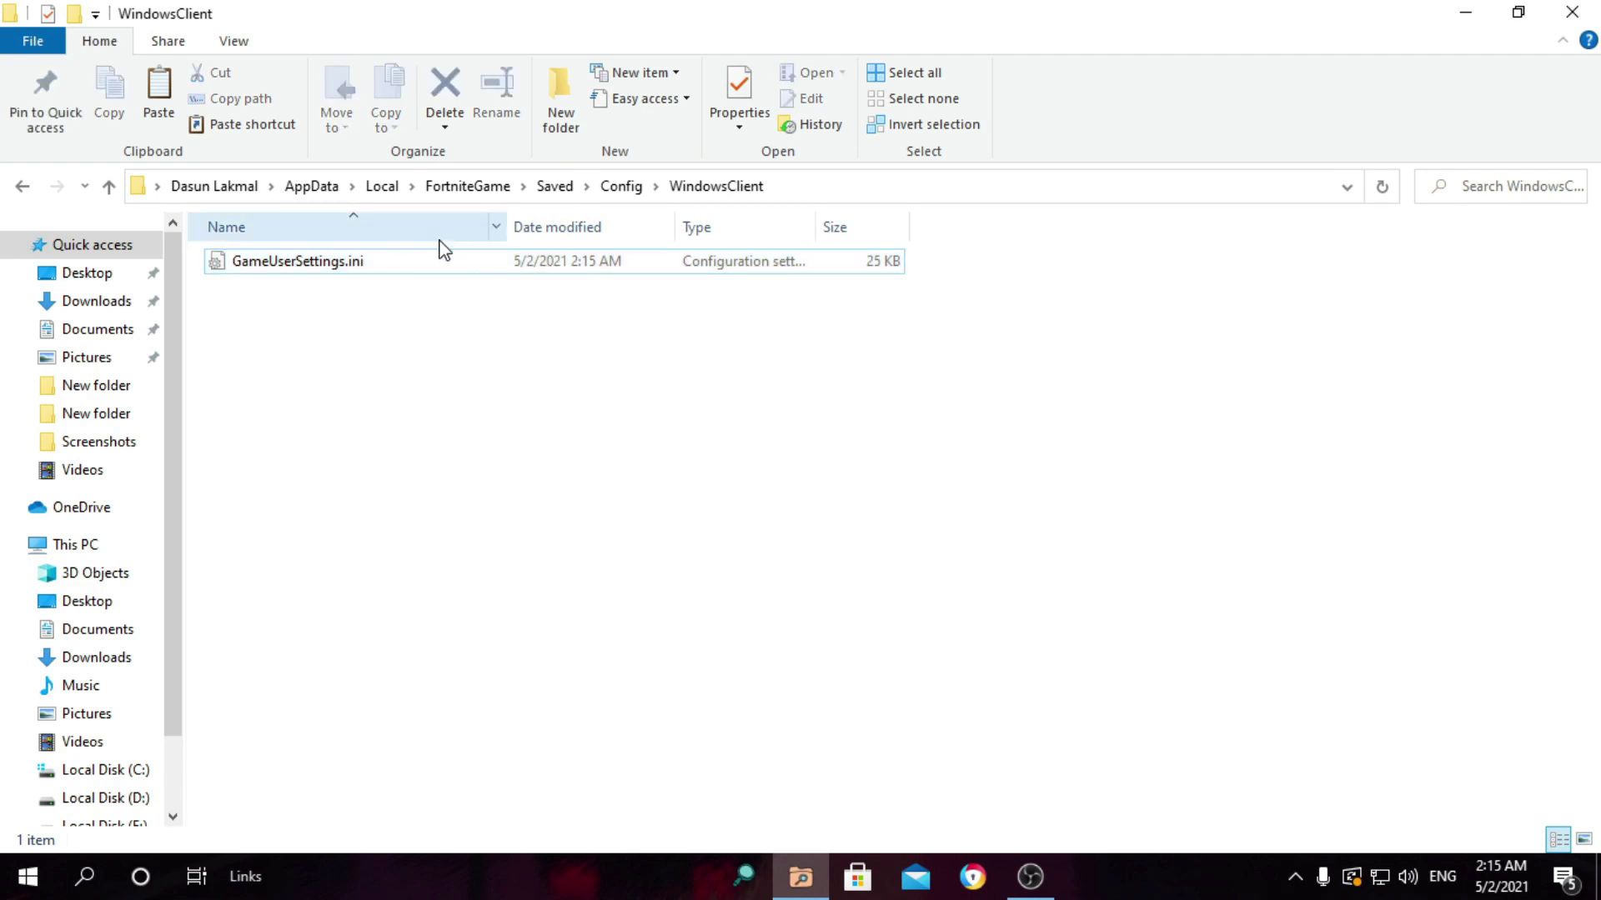
click(436, 265)
right_click(432, 262)
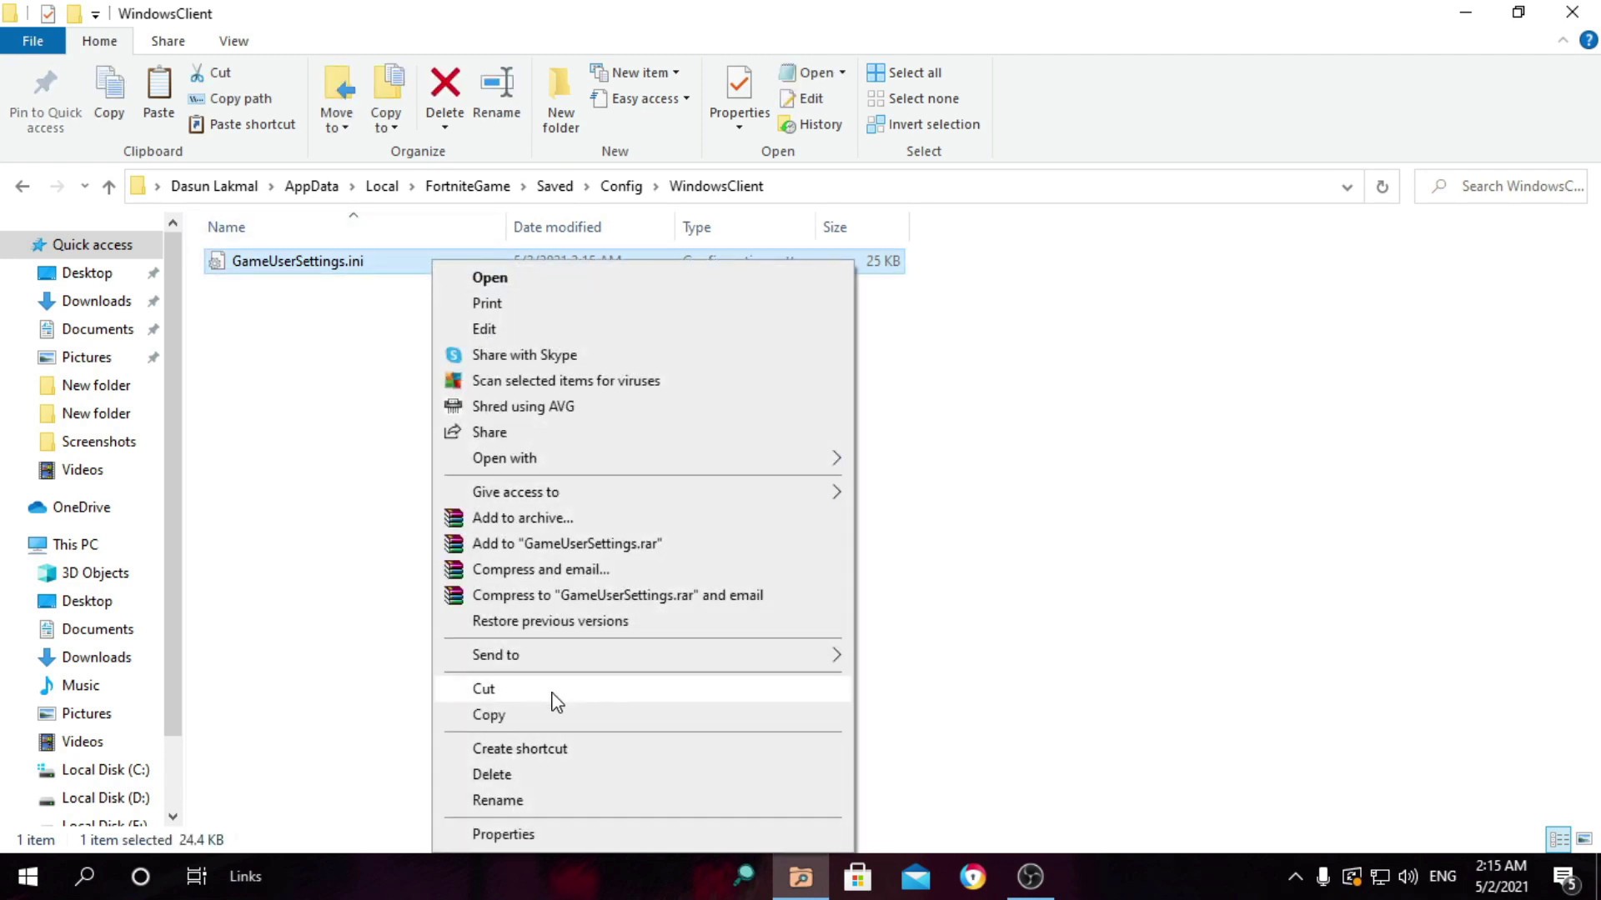
click(525, 835)
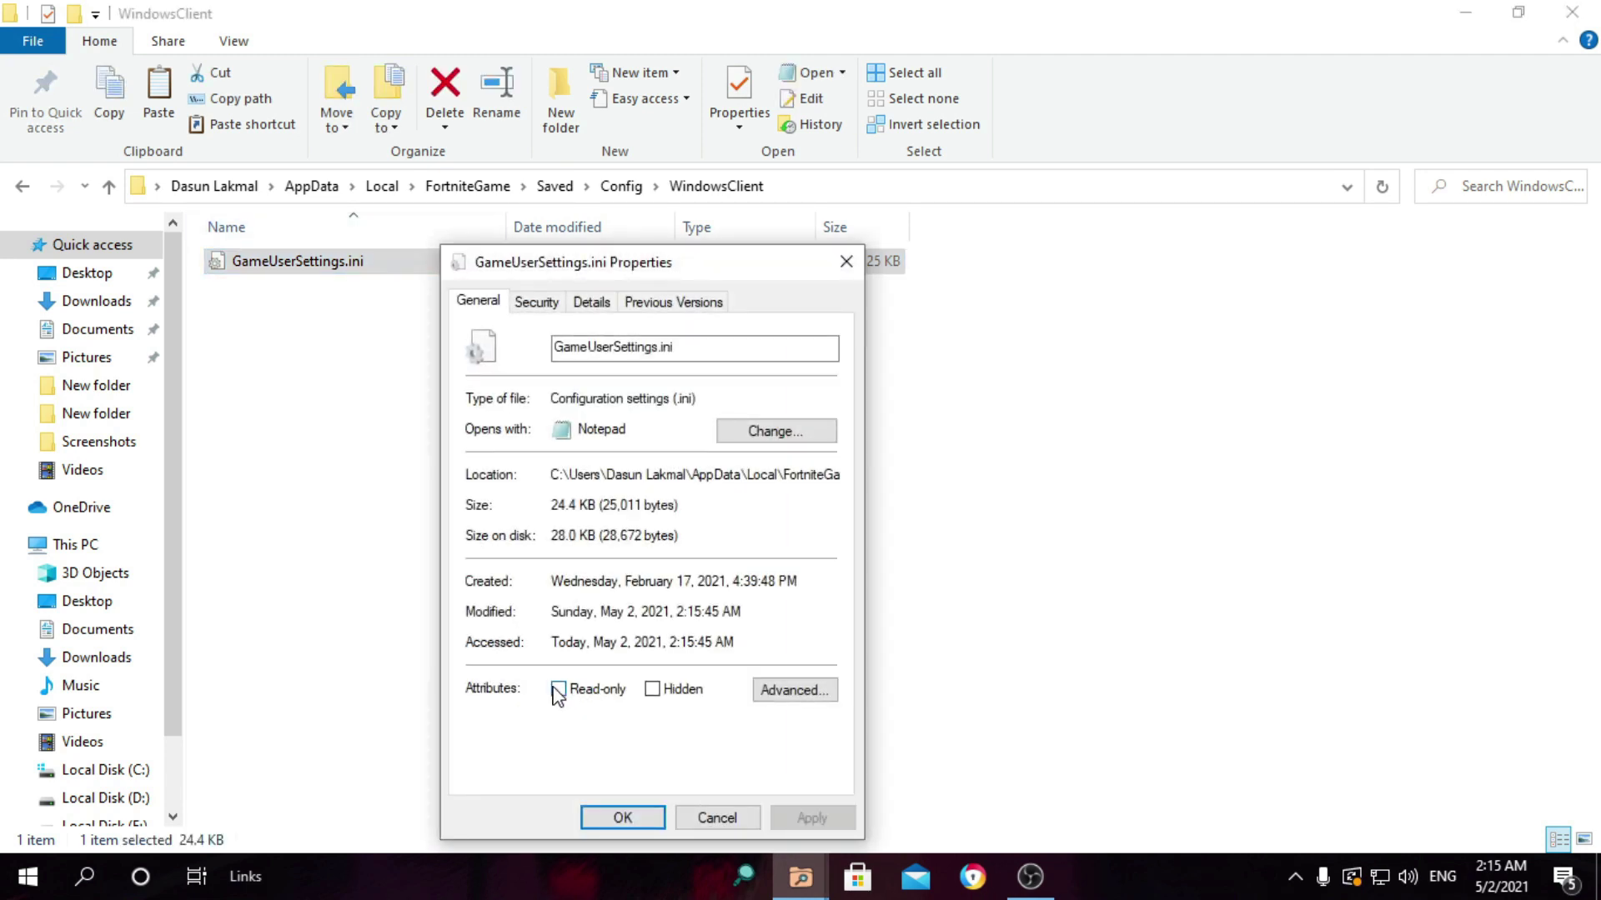
click(597, 694)
click(807, 820)
click(623, 816)
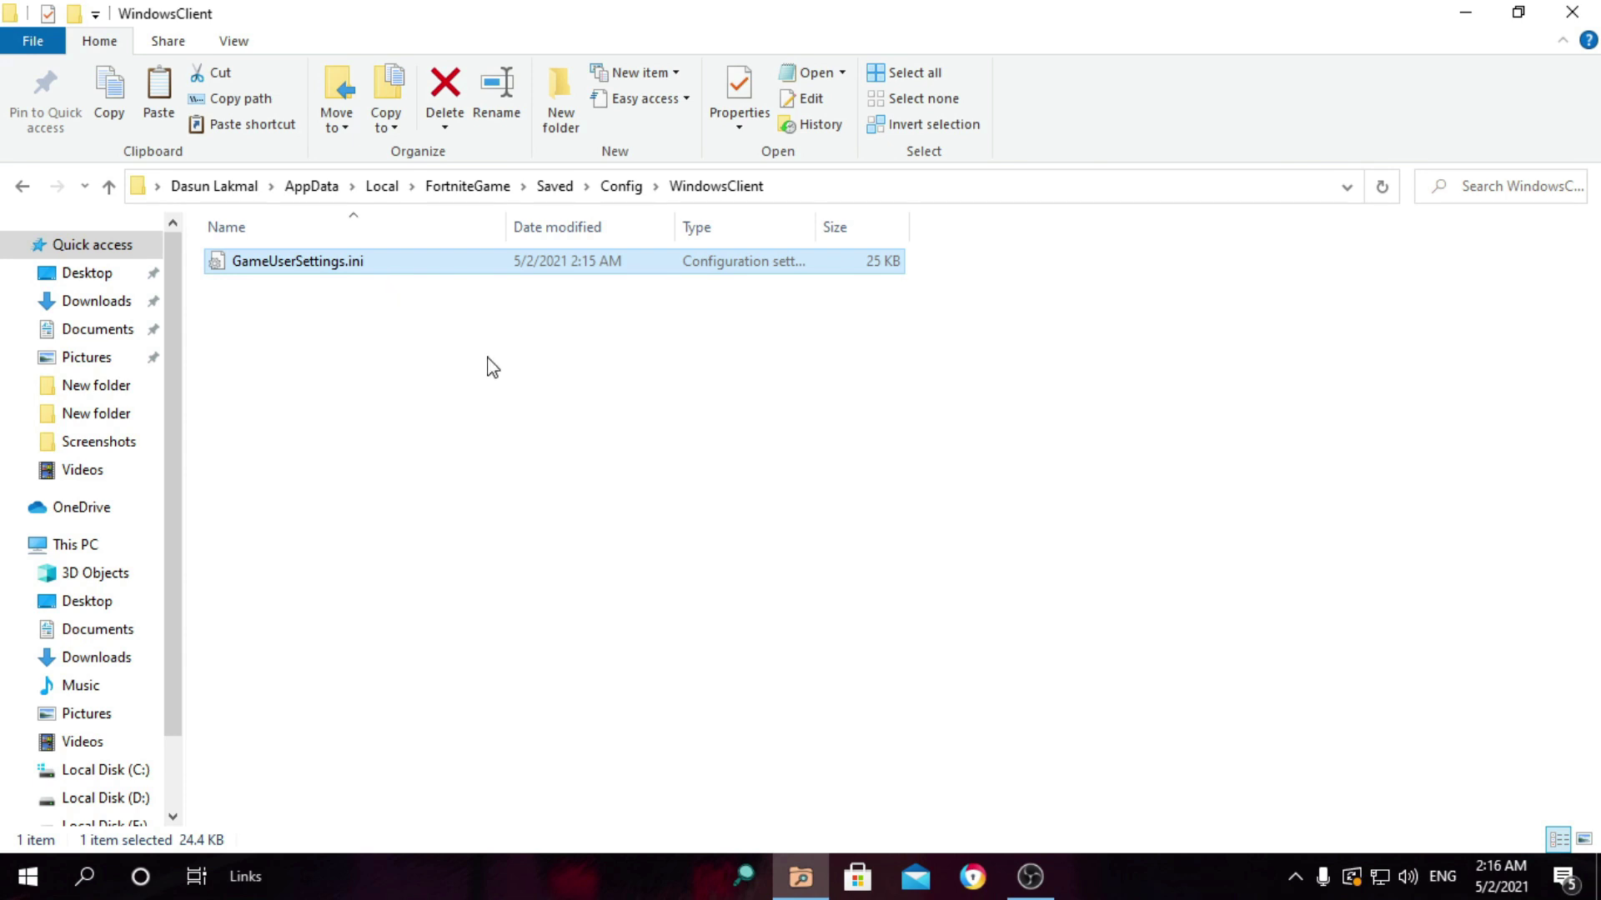
click(1571, 12)
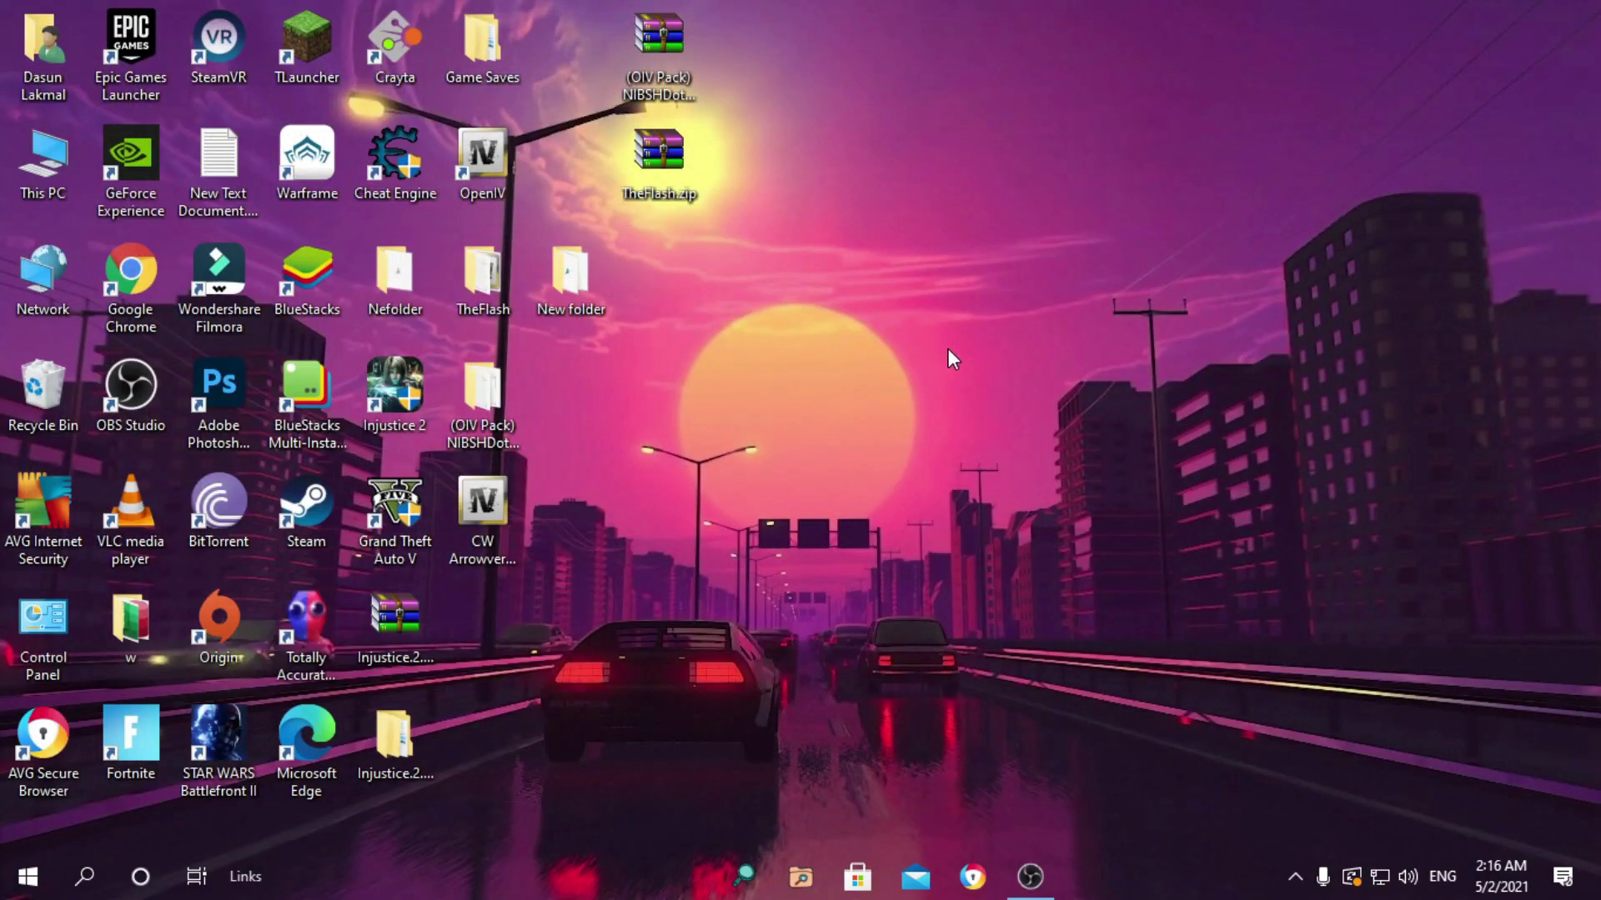
Step: Switch to NVIDIA Control Panel from the desktop and open the display's Change resolution settings
right_click(805, 291)
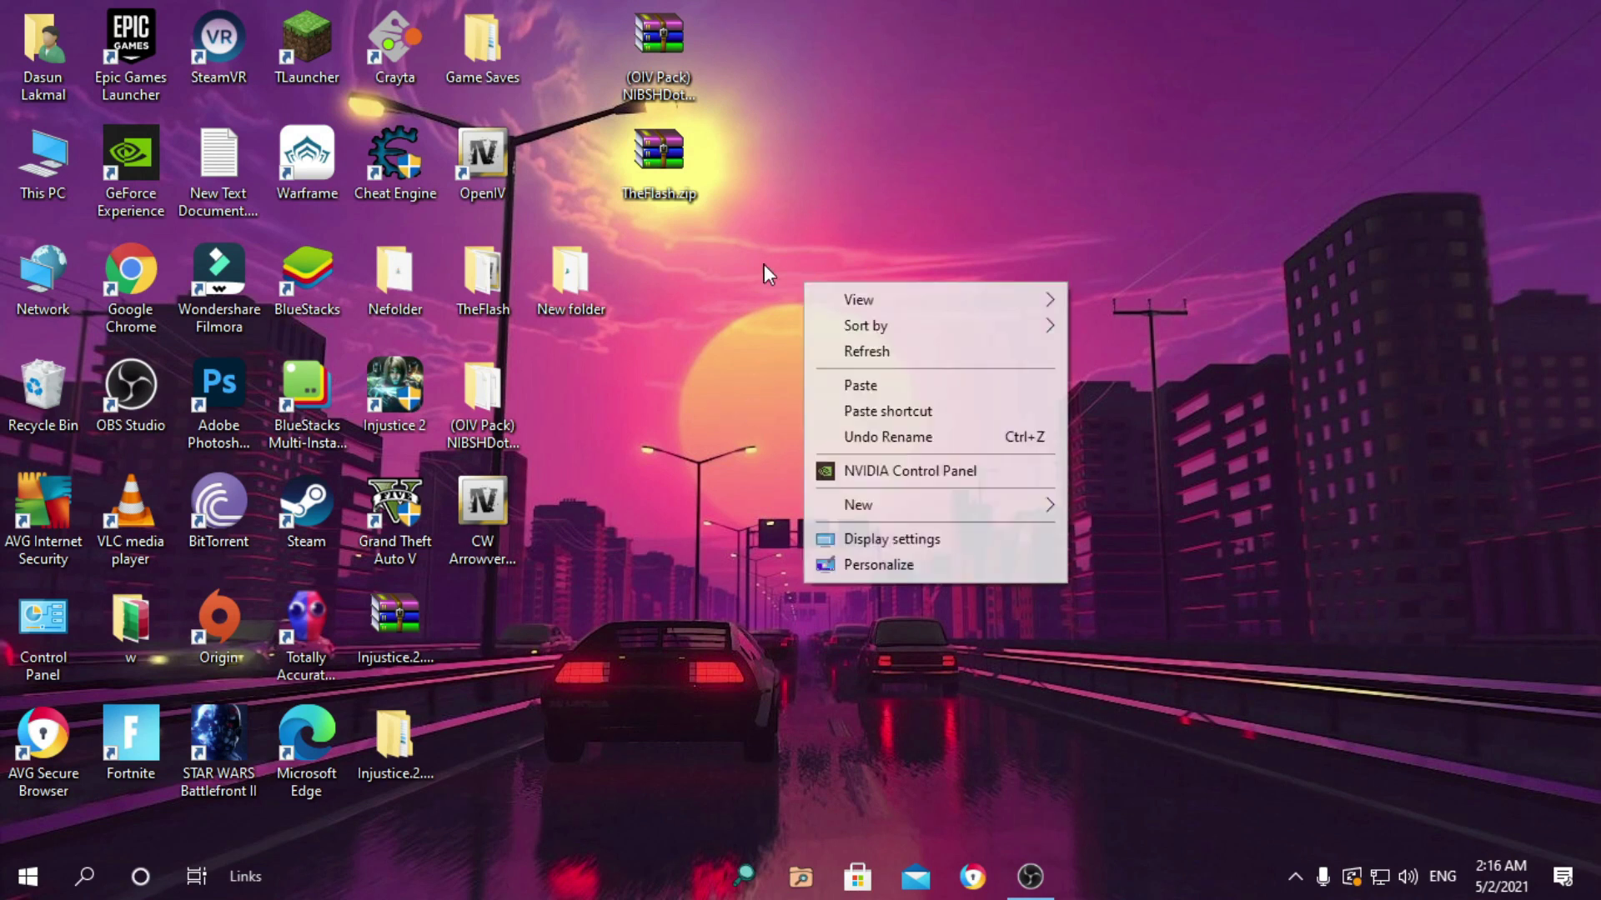
click(906, 476)
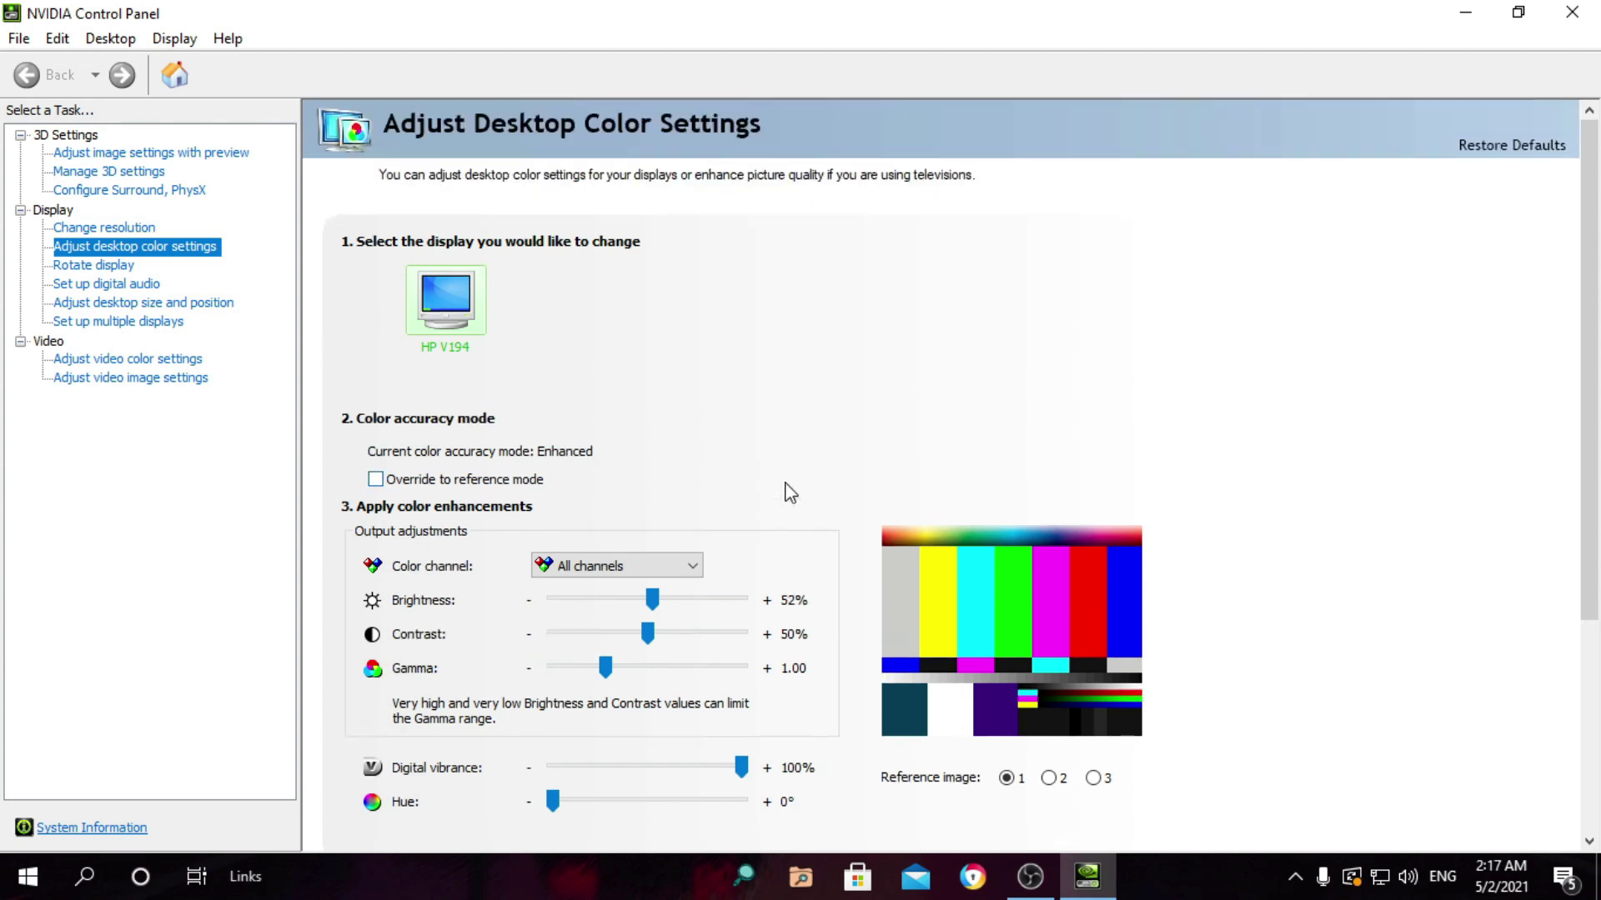
click(127, 230)
scroll(715, 464, down, 1)
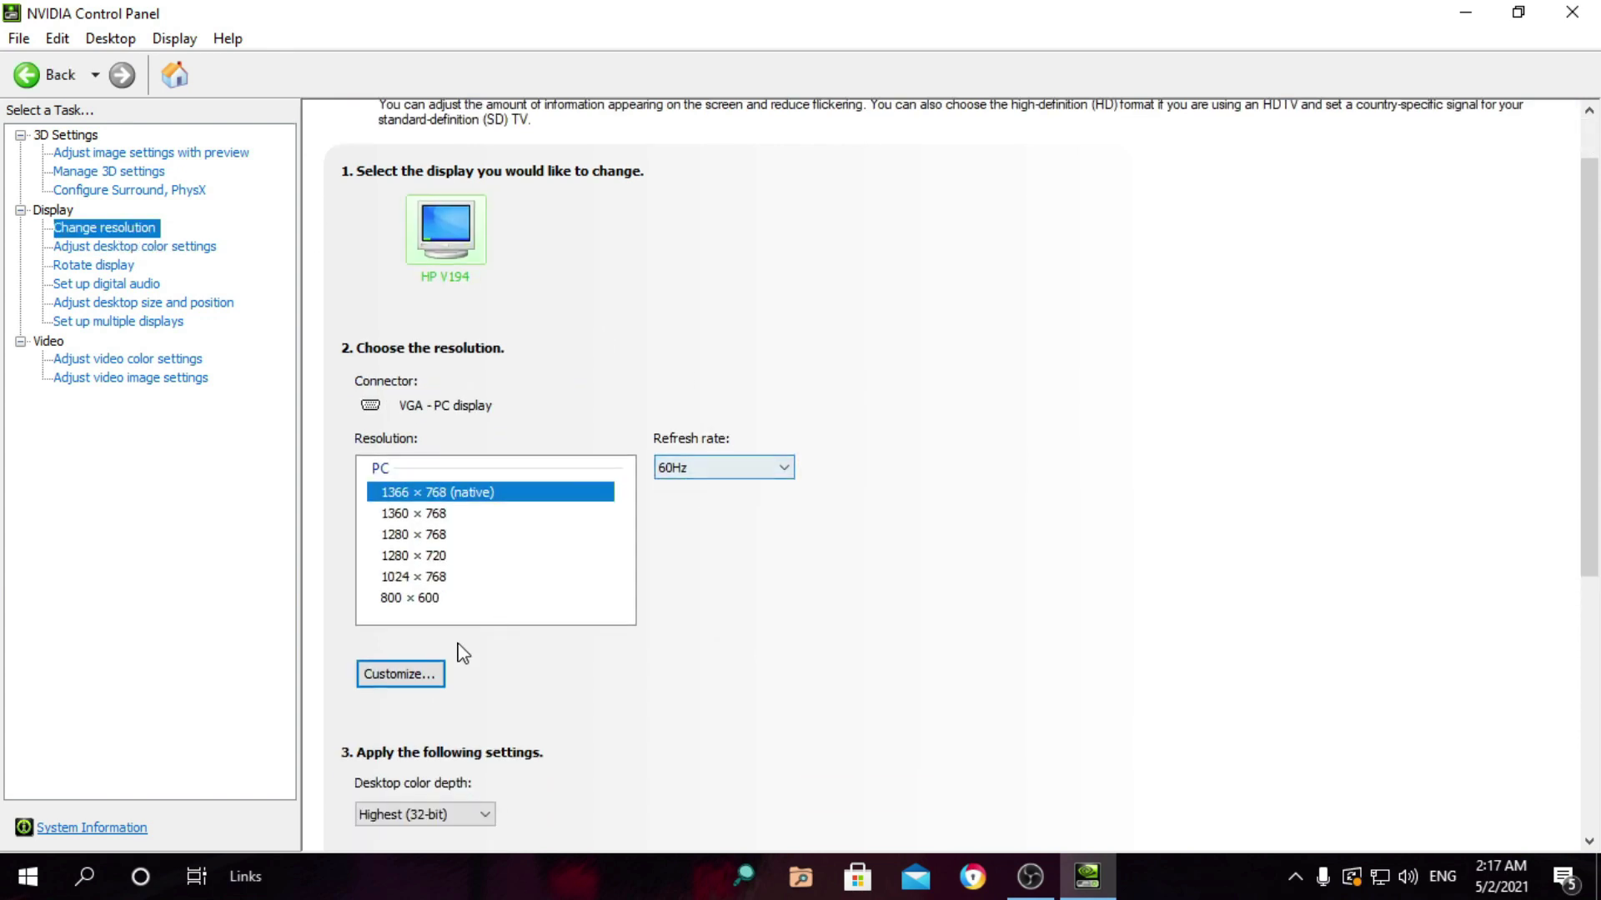
Step: Start a custom resolution, accepting the legal disclaimer, and set it to 1128 horizontal pixels by 738 vertical lines
click(397, 672)
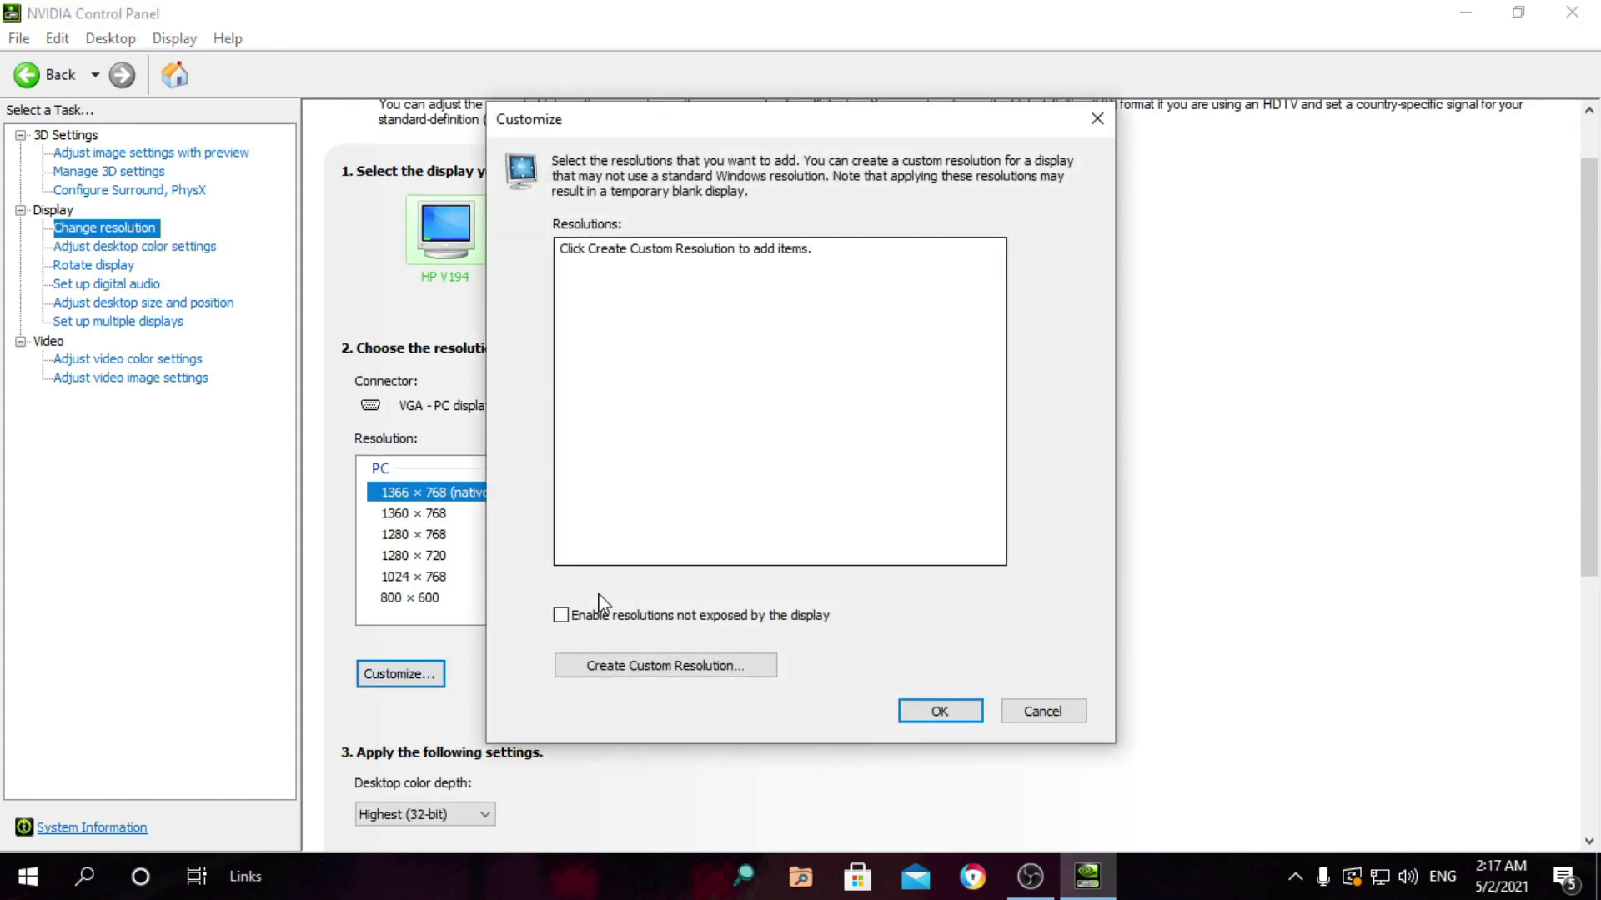
click(640, 667)
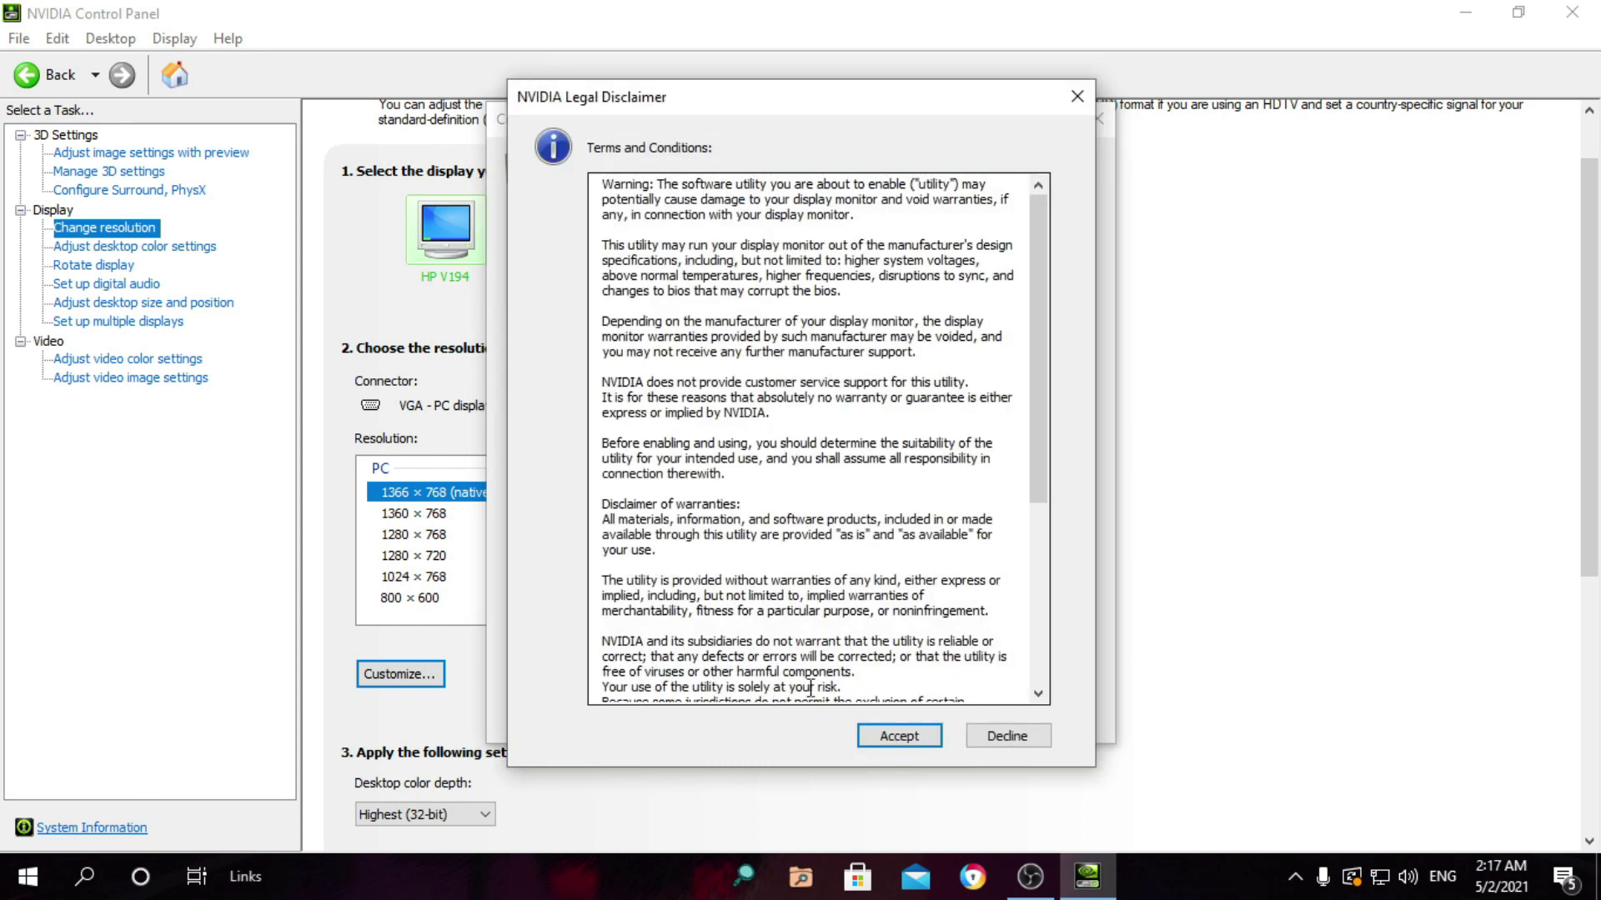
click(885, 739)
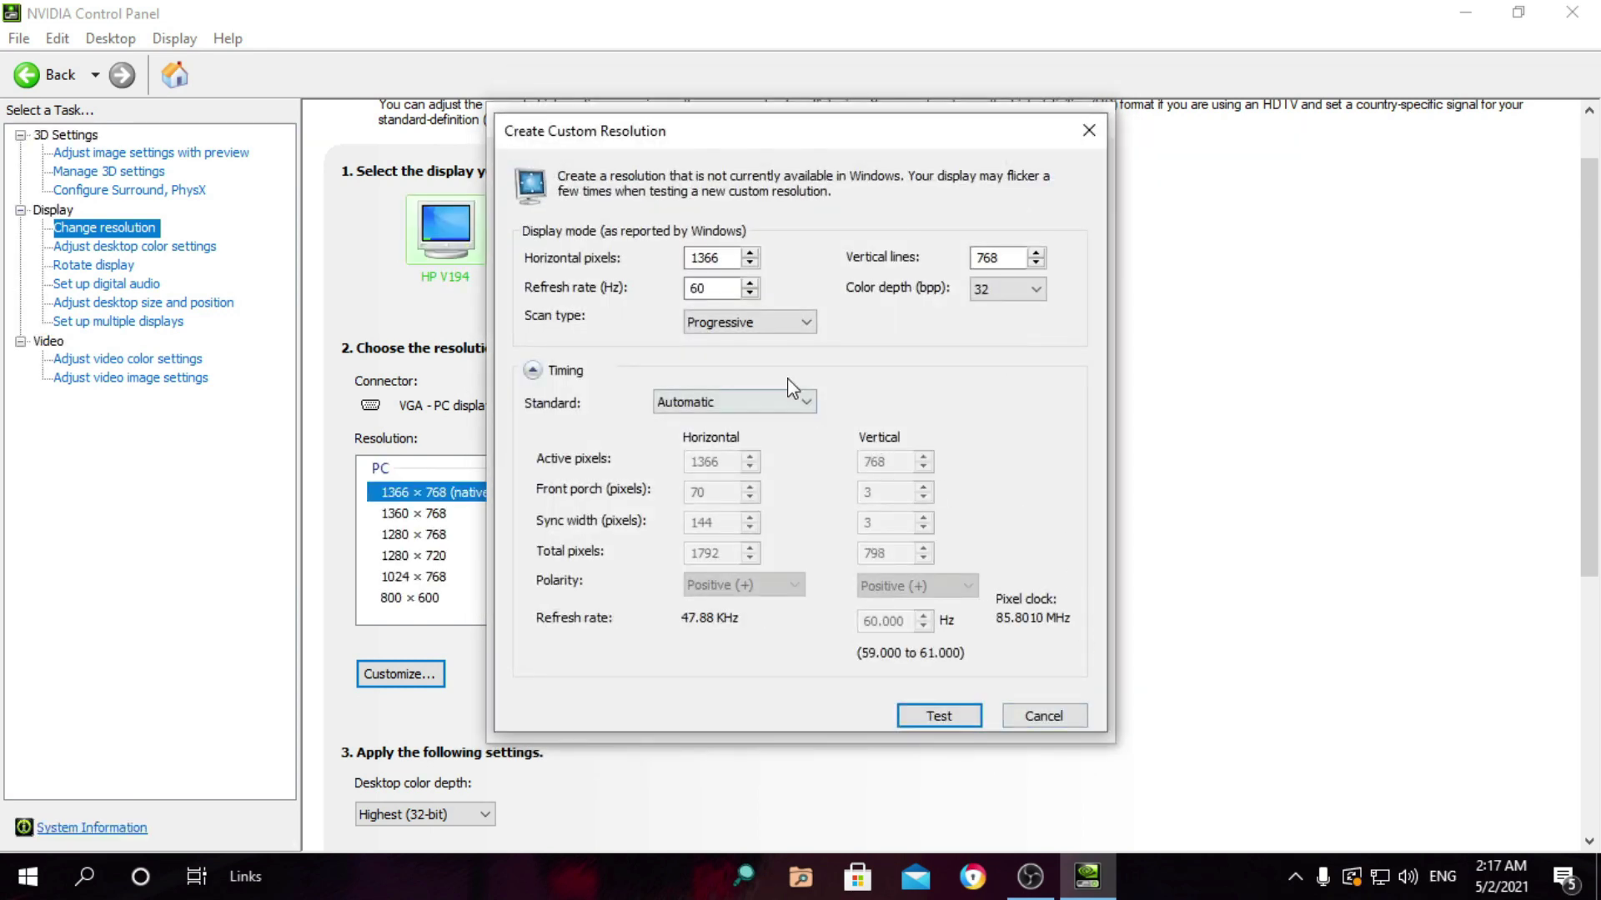
double_click(706, 258)
key(BackSpace)
text(1128)
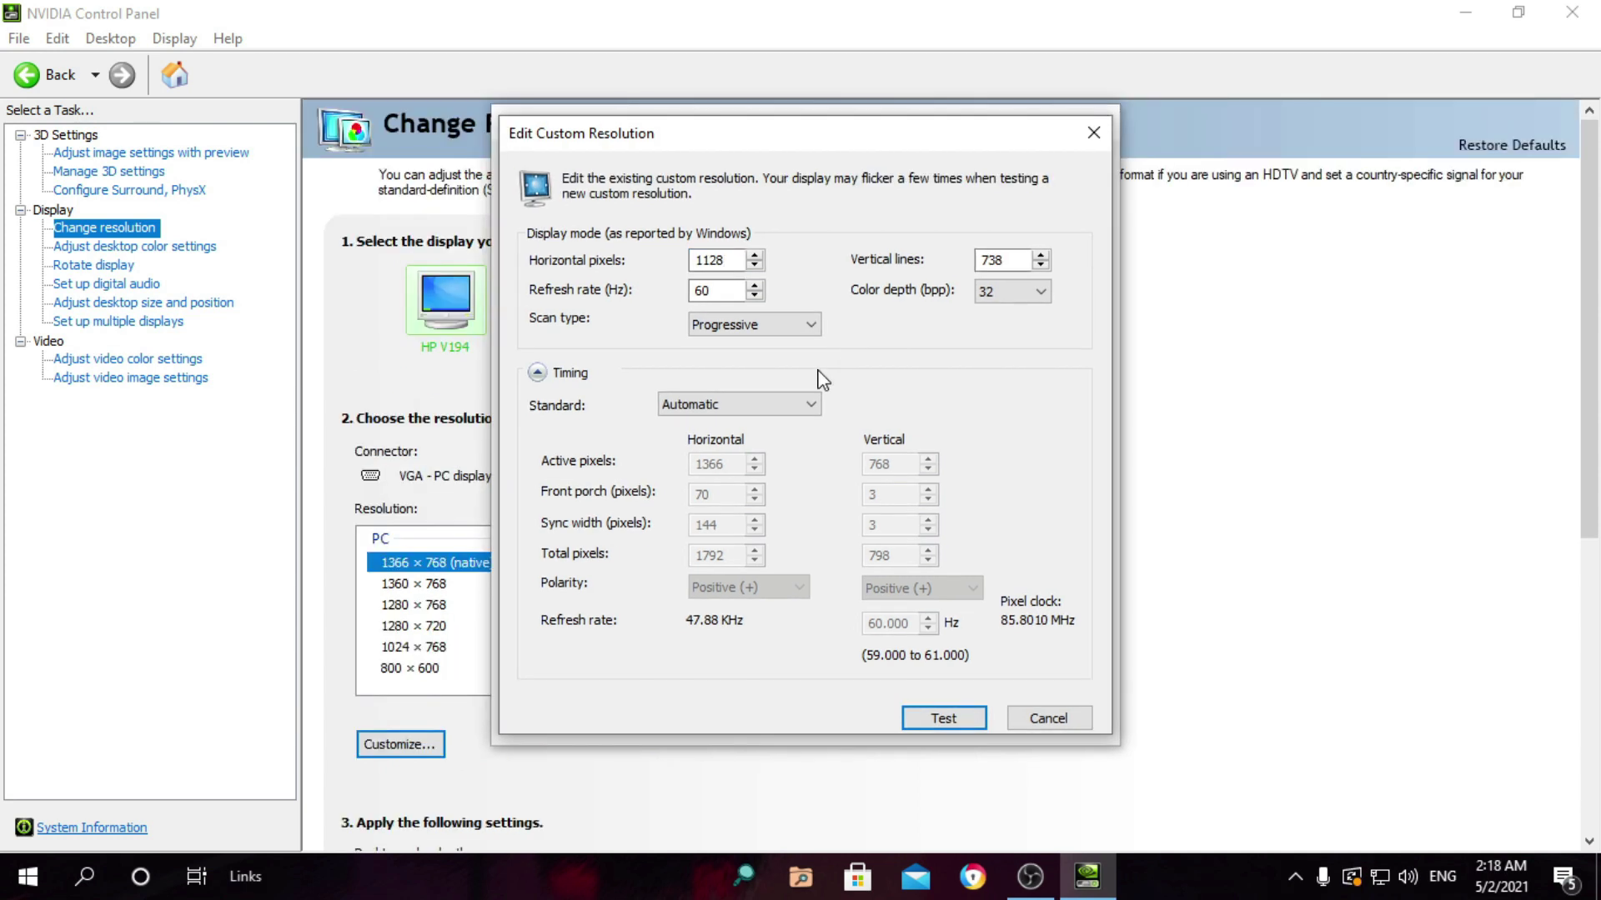
Step: Test the 1128 × 738 custom resolution and add it to the display's available resolutions
click(961, 722)
click(1044, 719)
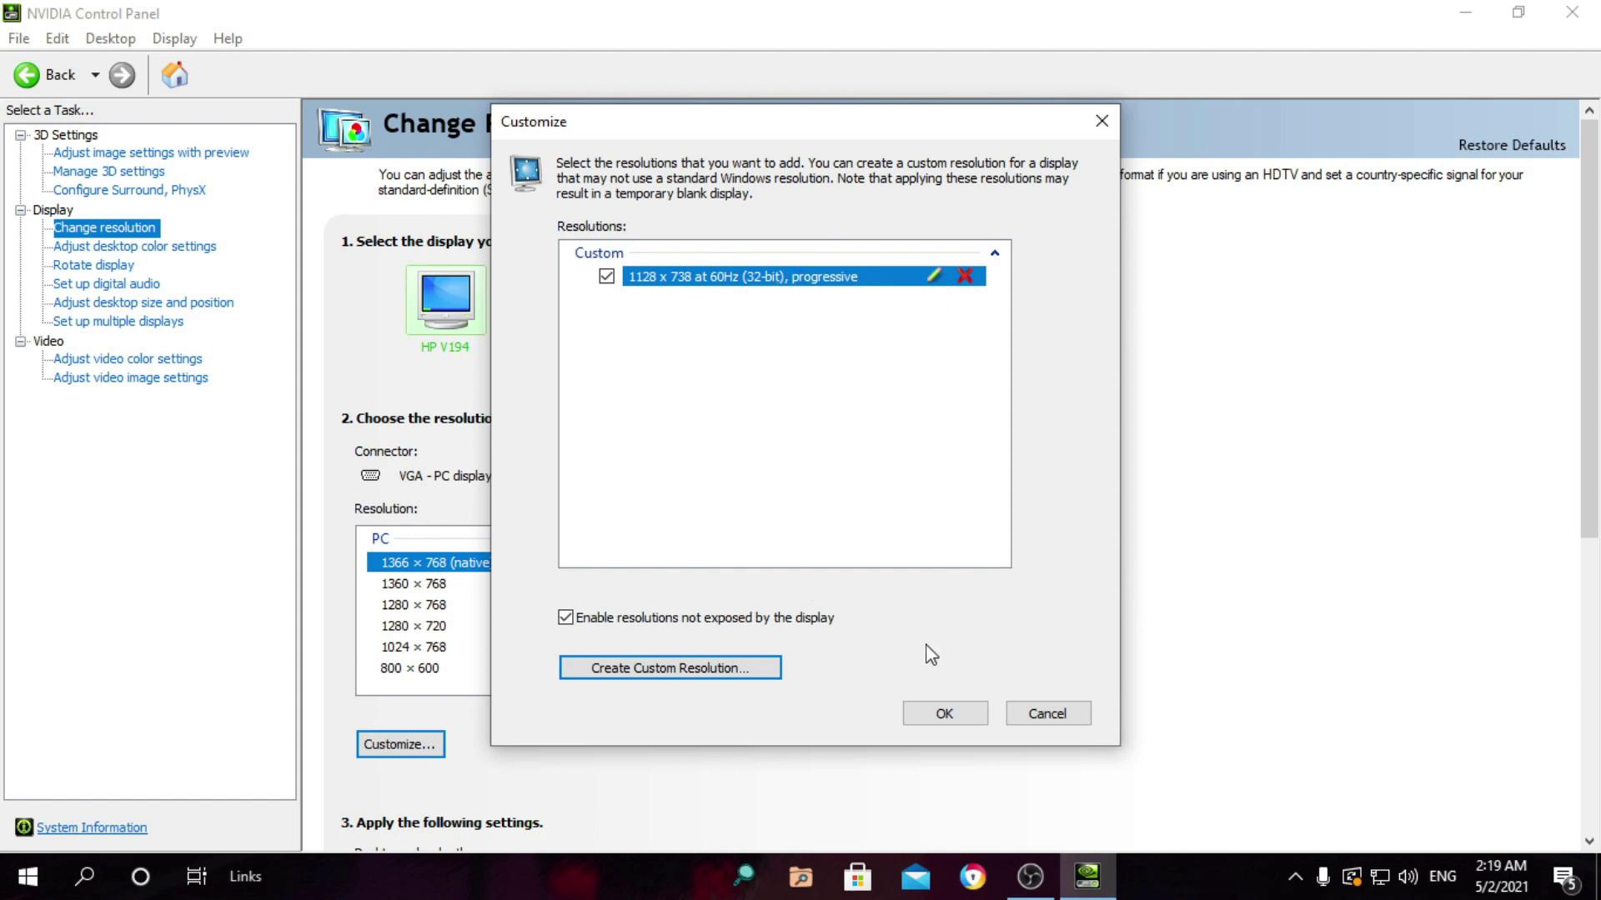
click(950, 716)
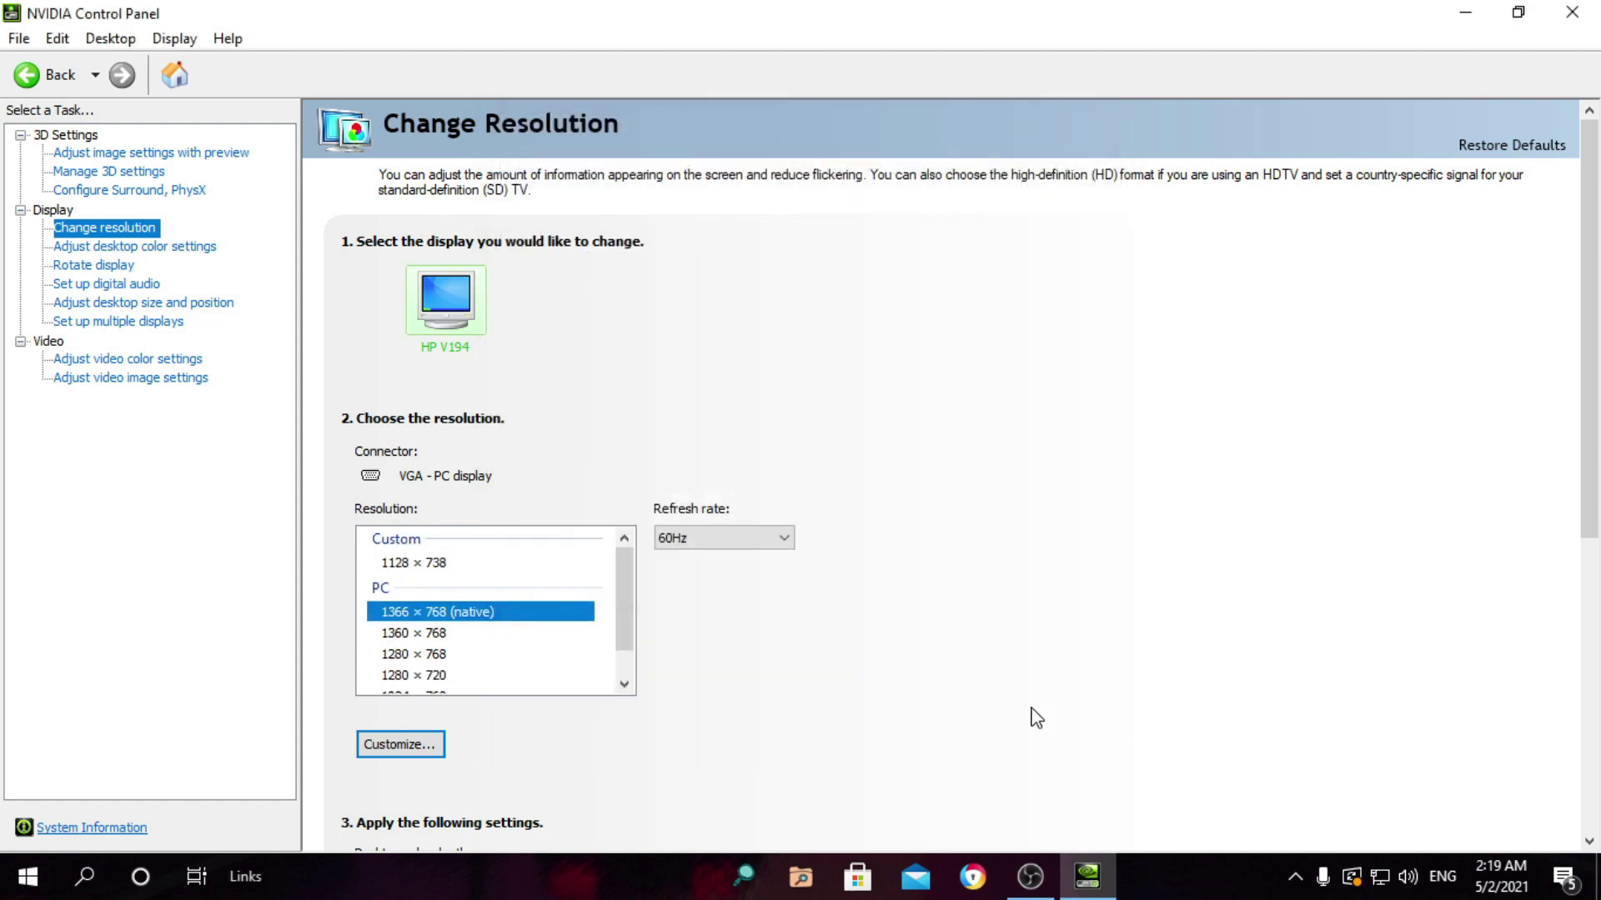
Step: Choose the custom 1128 × 738 resolution for the display and apply it
click(402, 564)
scroll(428, 553, down, 1)
scroll(429, 554, up, 1)
scroll(429, 553, down, 1)
scroll(527, 615, up, 1)
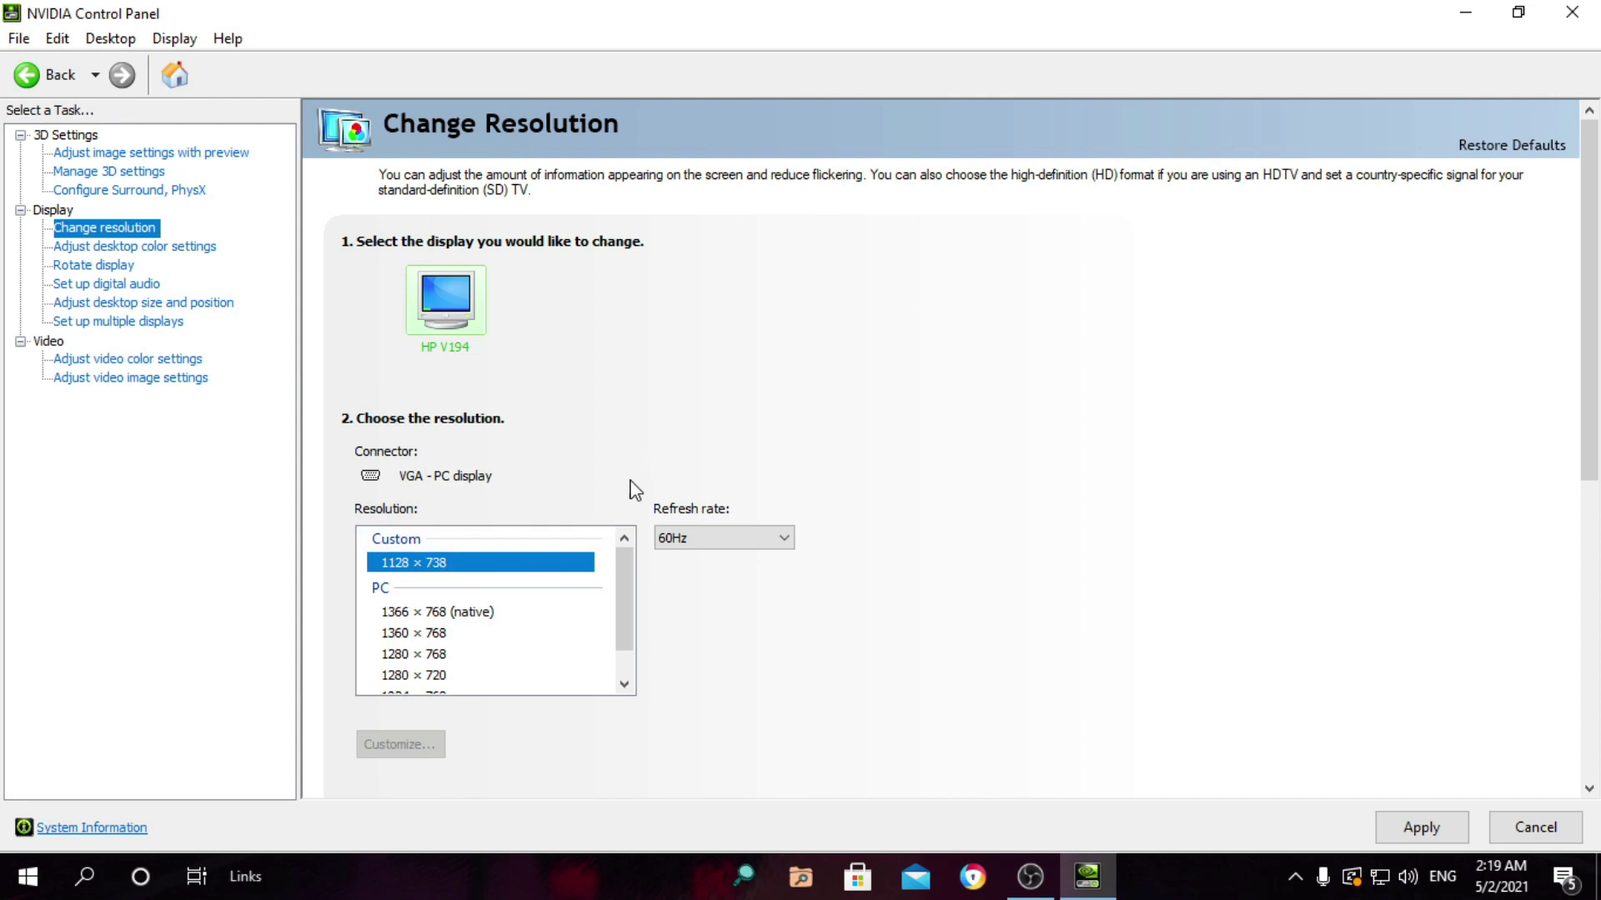
click(1421, 829)
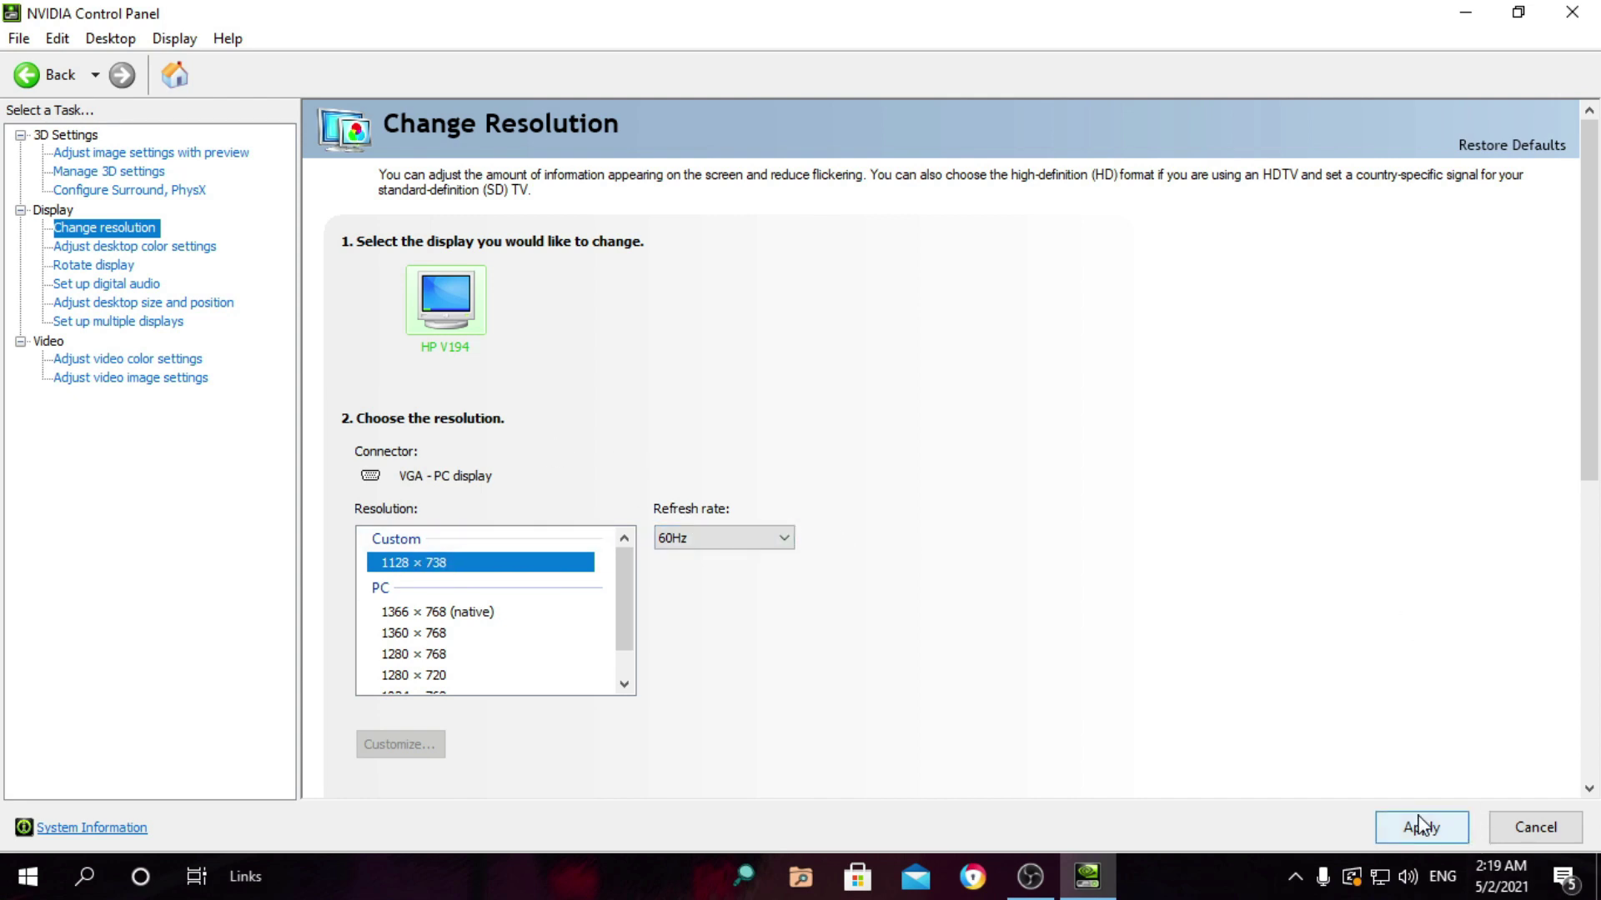